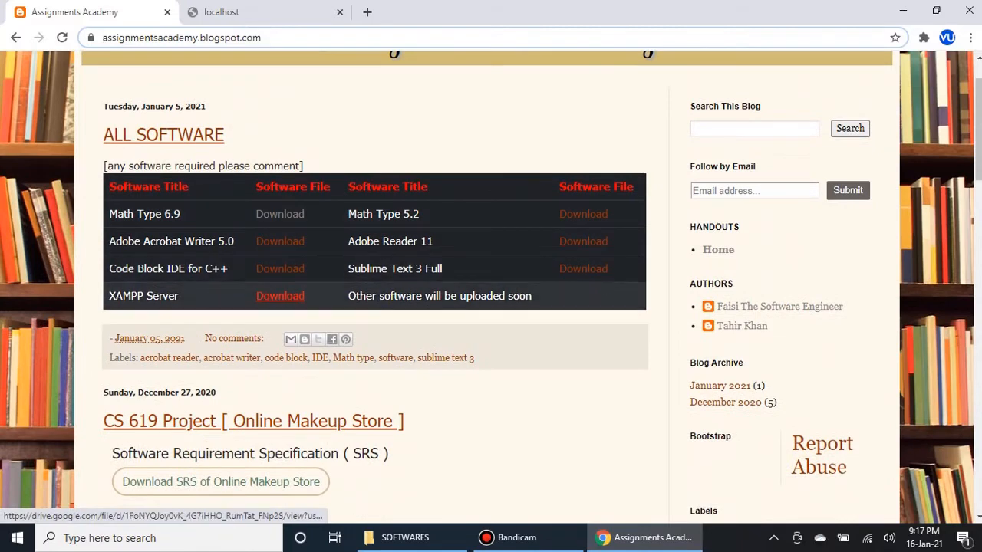
Download the XAMPP Server installer zip linked in the blog's software table, accepting the unscanned file, and show the full downloads list
click(279, 296)
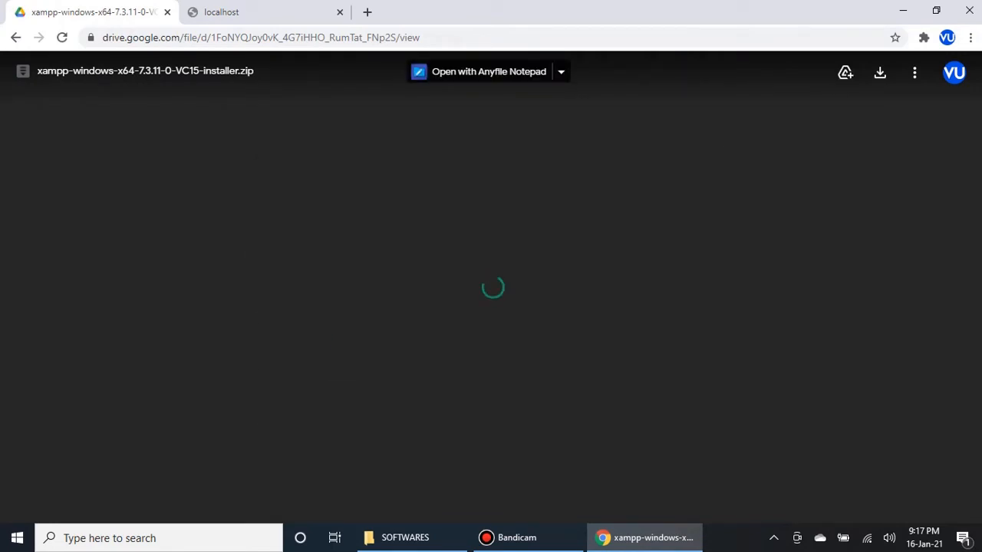
click(426, 227)
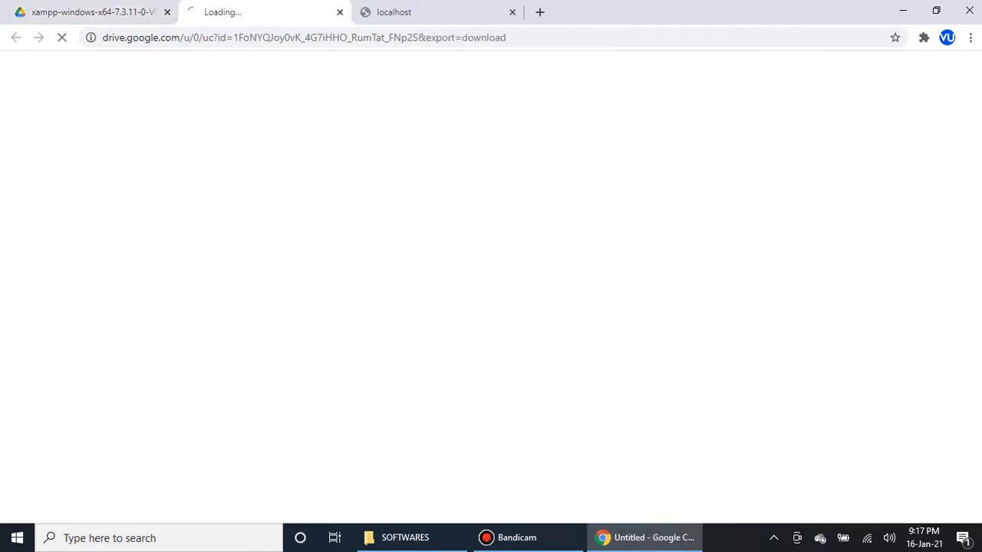
click(373, 192)
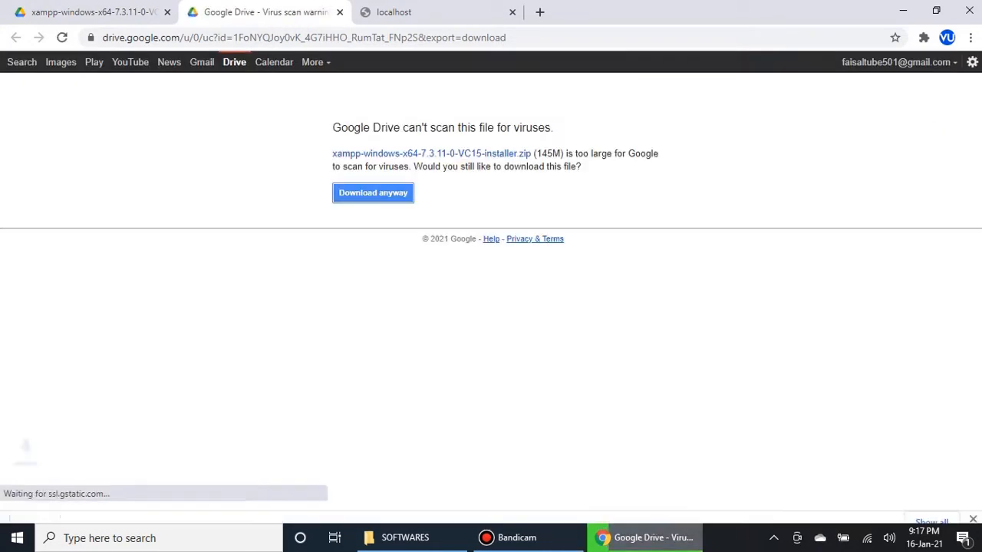
click(931, 502)
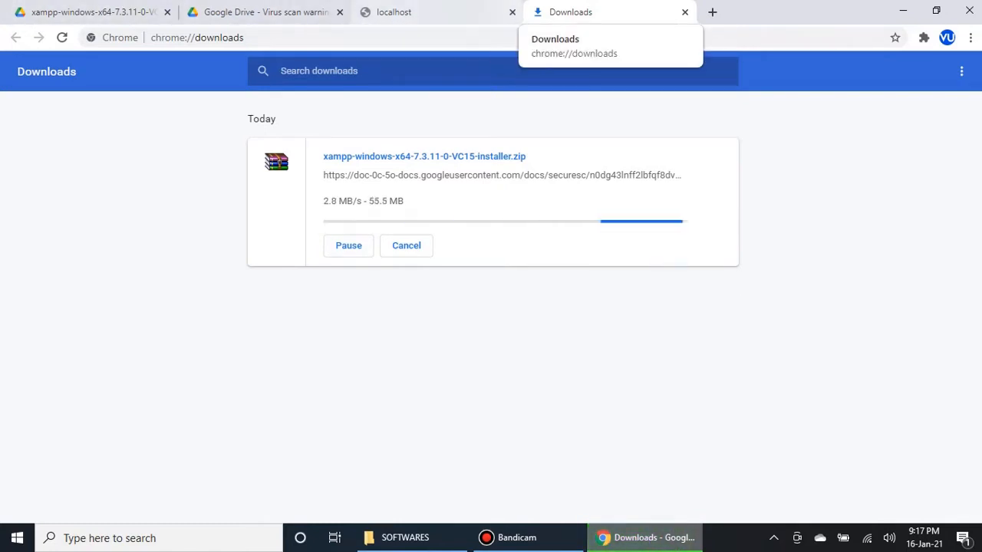
key(shift+F12)
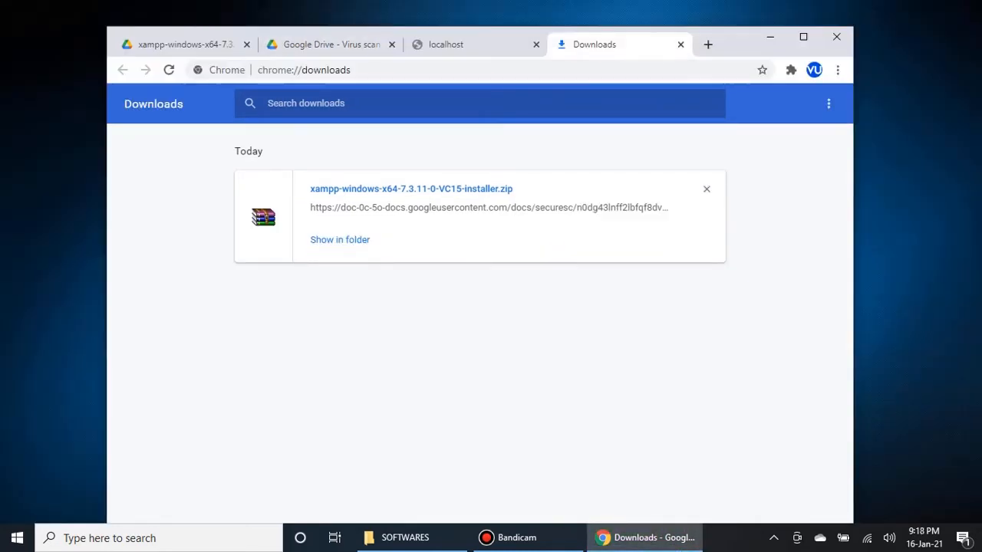
click(331, 44)
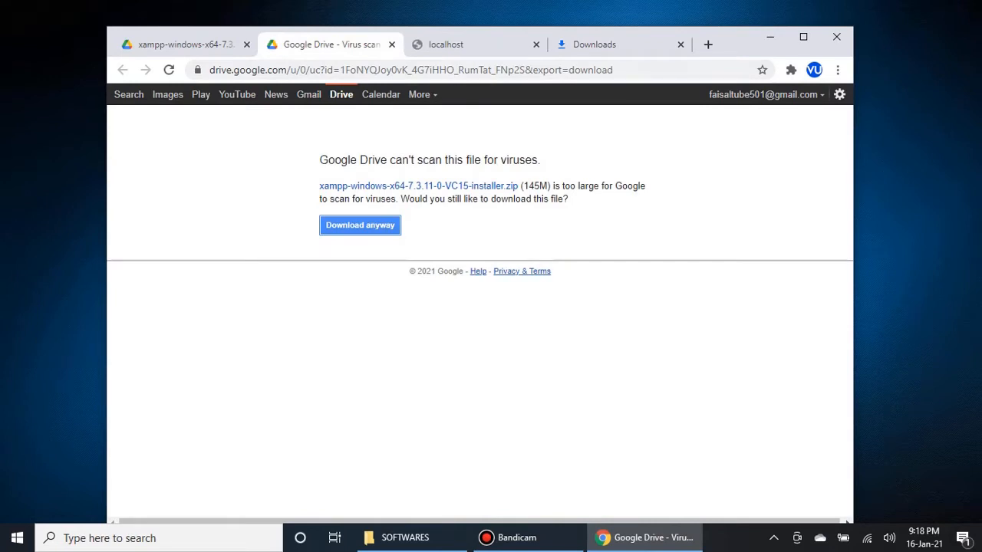
click(594, 44)
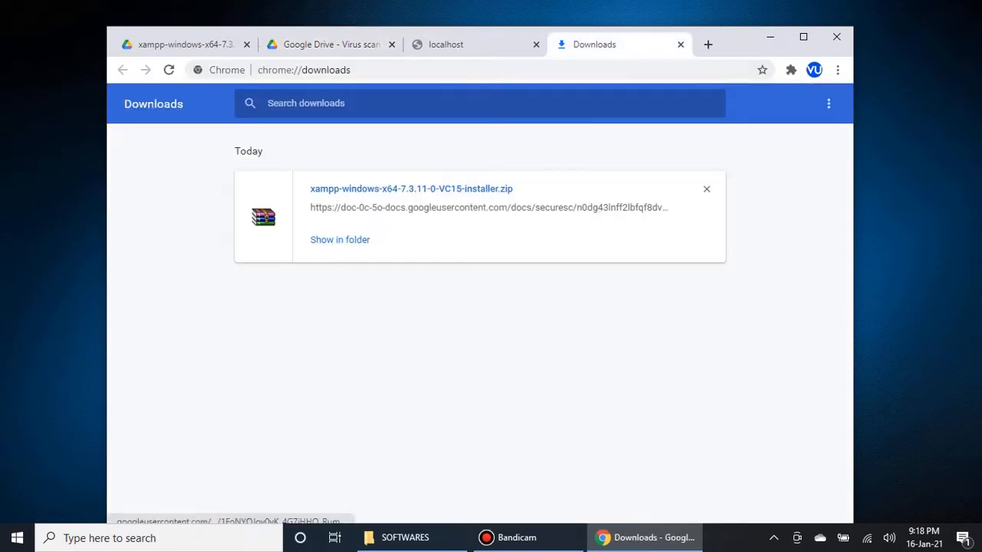
click(803, 36)
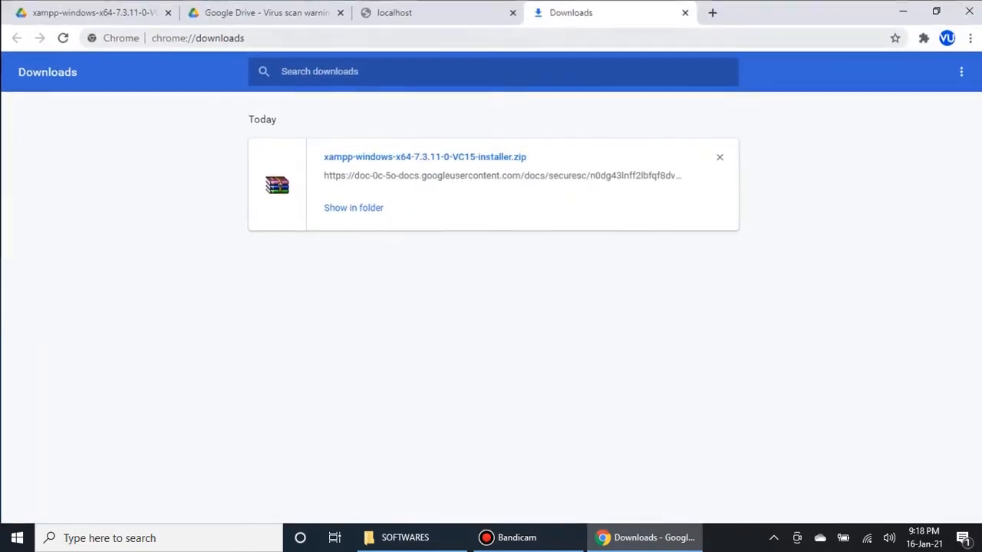
Open the downloaded xampp-windows-x64-7.3.11-0-VC15-installer.zip from its folder and run the installer inside, acknowledging the User Account Control warning
click(352, 207)
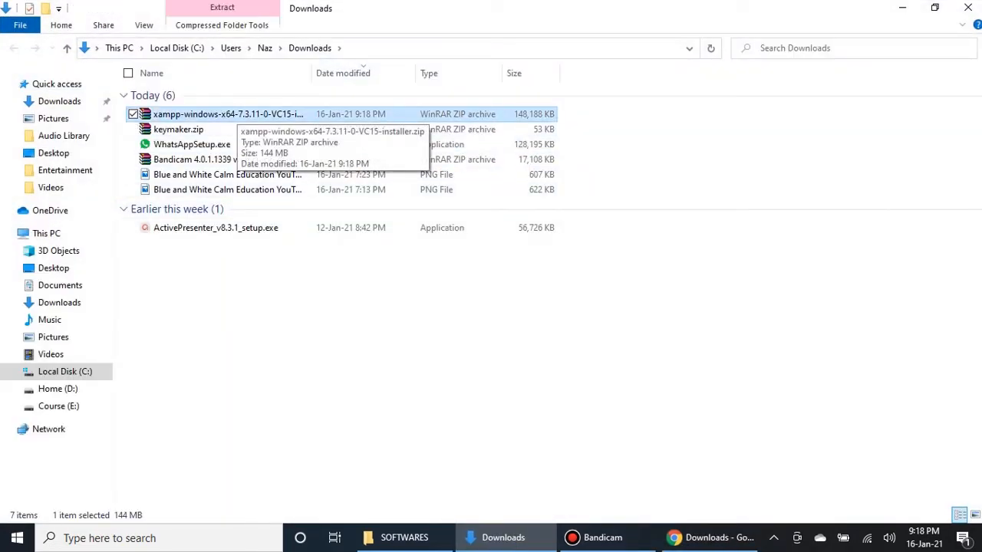
double_click(230, 115)
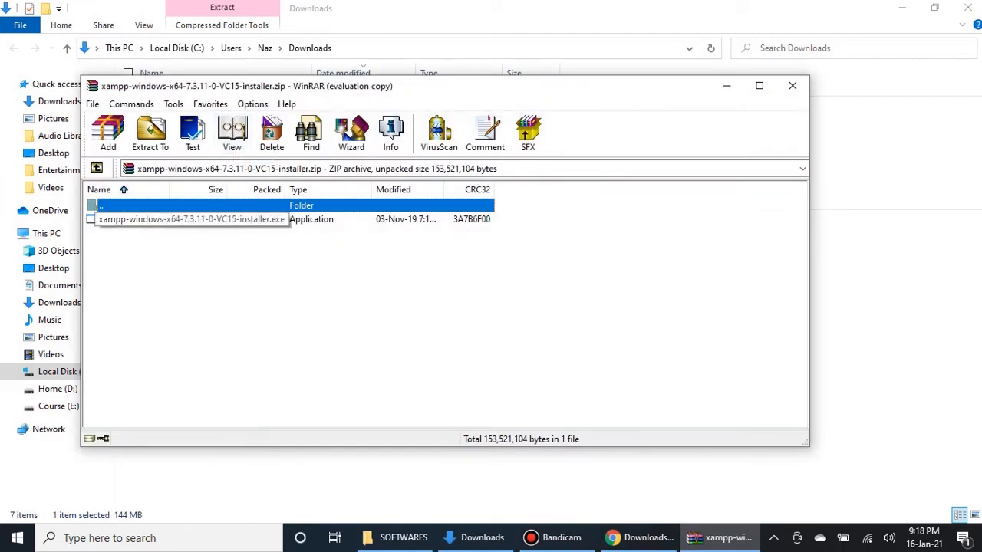
double_click(132, 219)
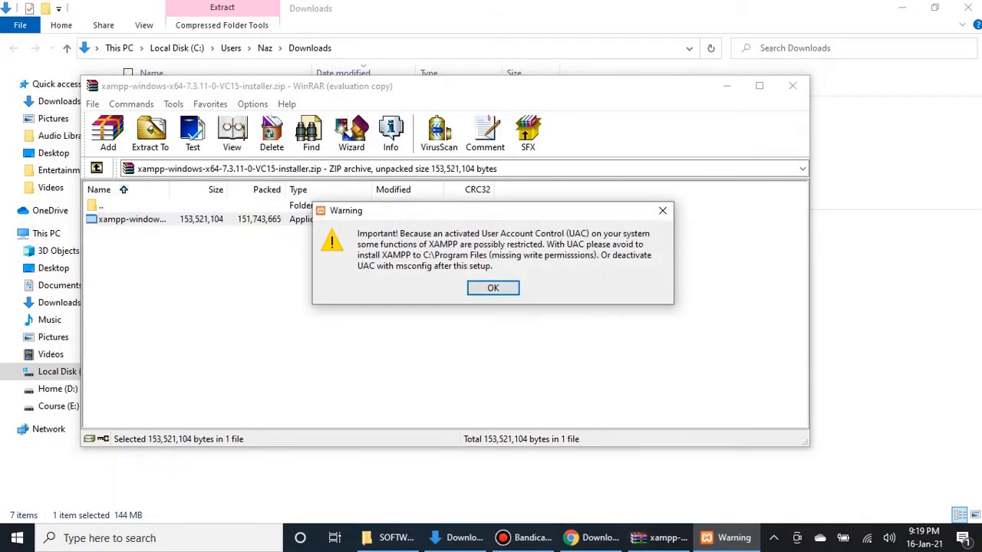
key(Return)
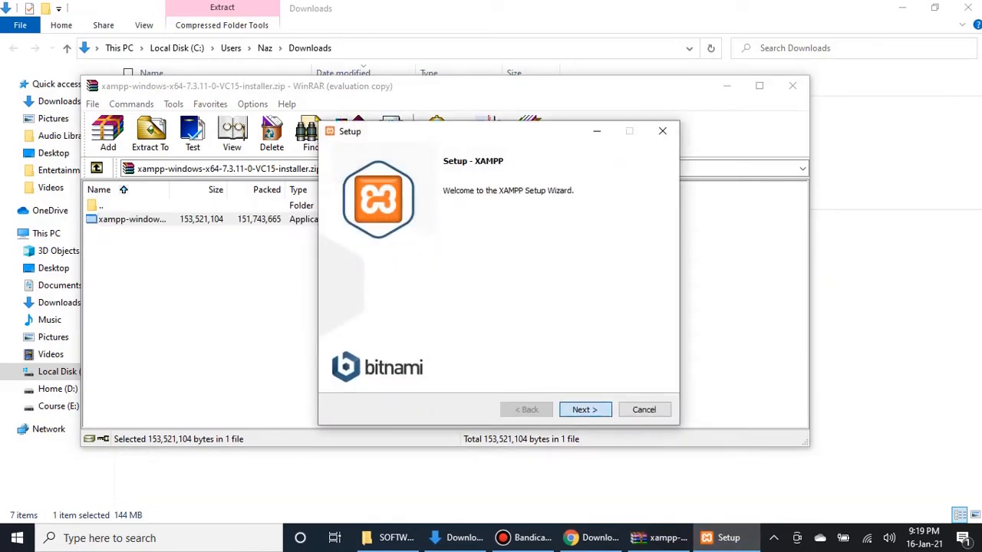
Keep all XAMPP components selected for installation, including Perl, and accept C:\xampp as the installation folder
key(Return)
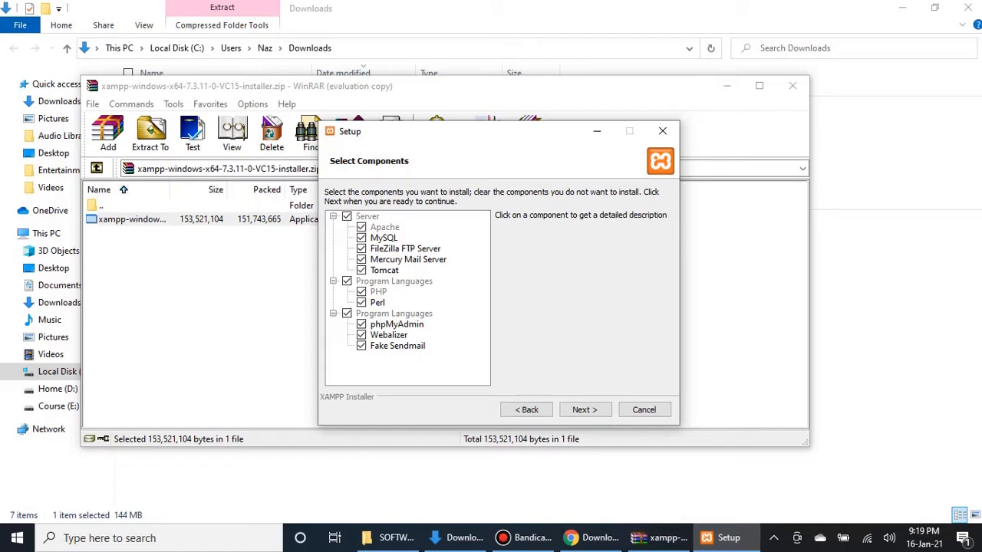
click(361, 303)
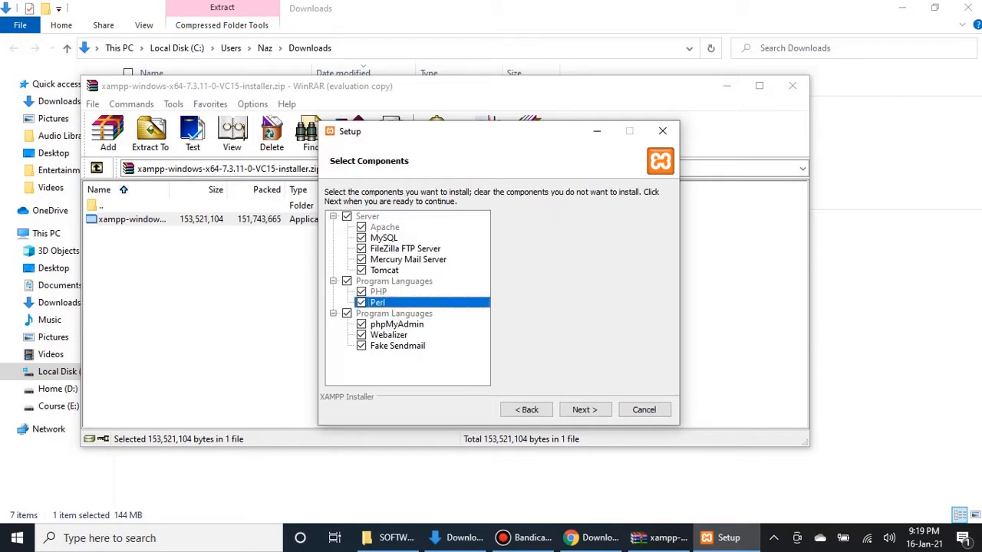
click(583, 410)
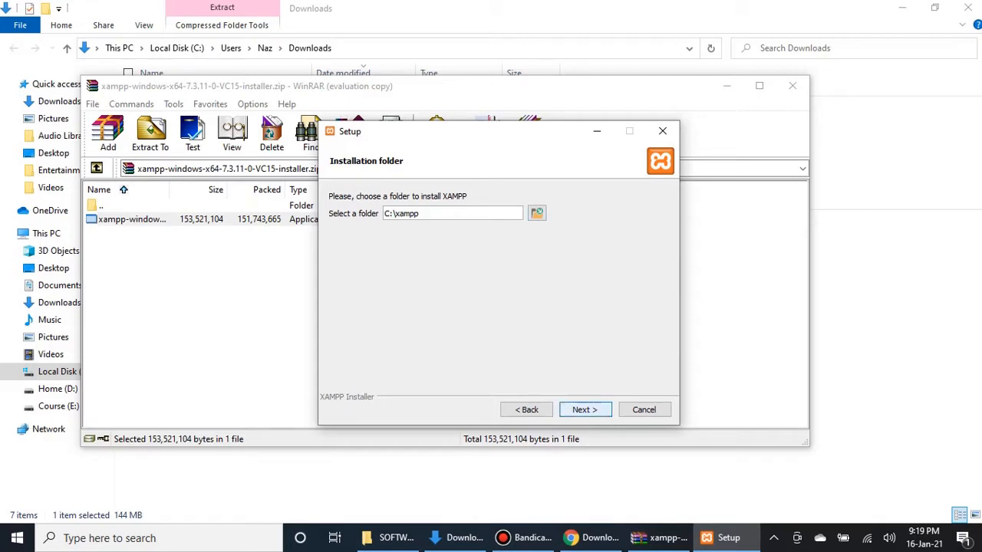
key(Return)
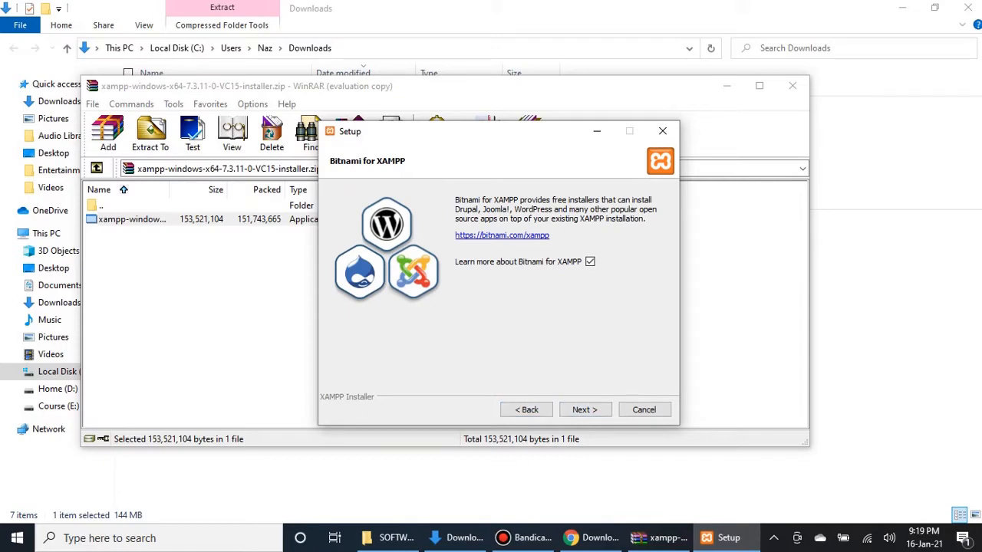
Turn off the option to learn more about Bitnami for XAMPP and start the installation
click(589, 261)
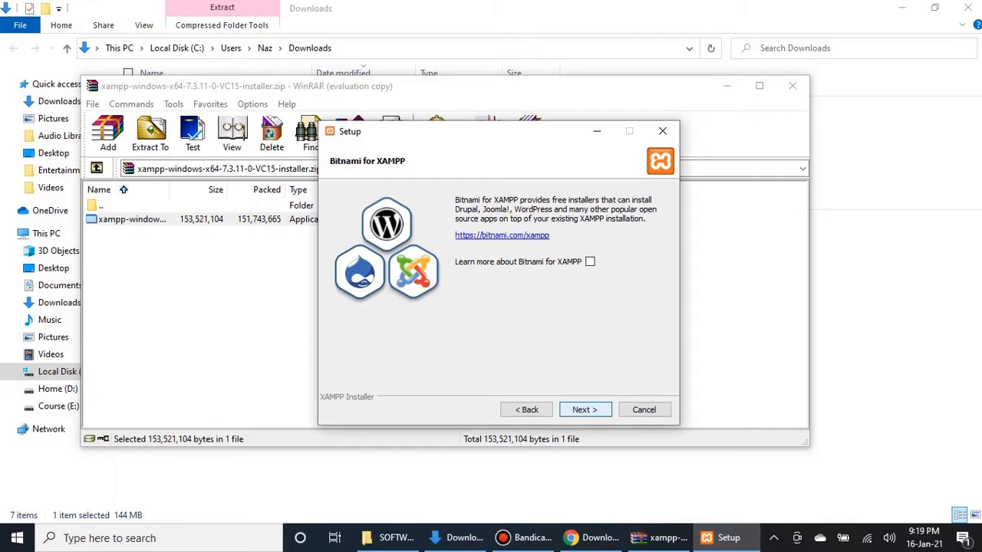
click(585, 410)
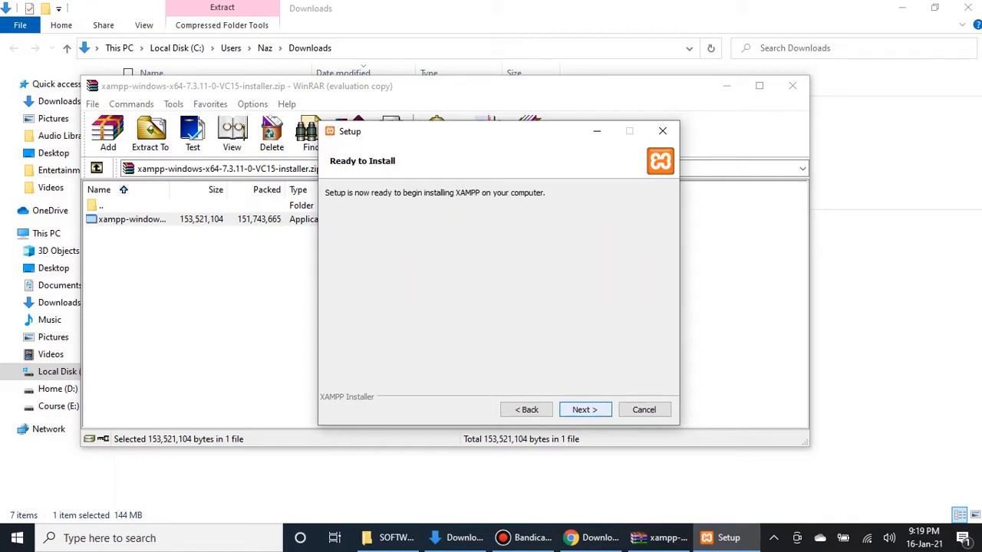
click(585, 409)
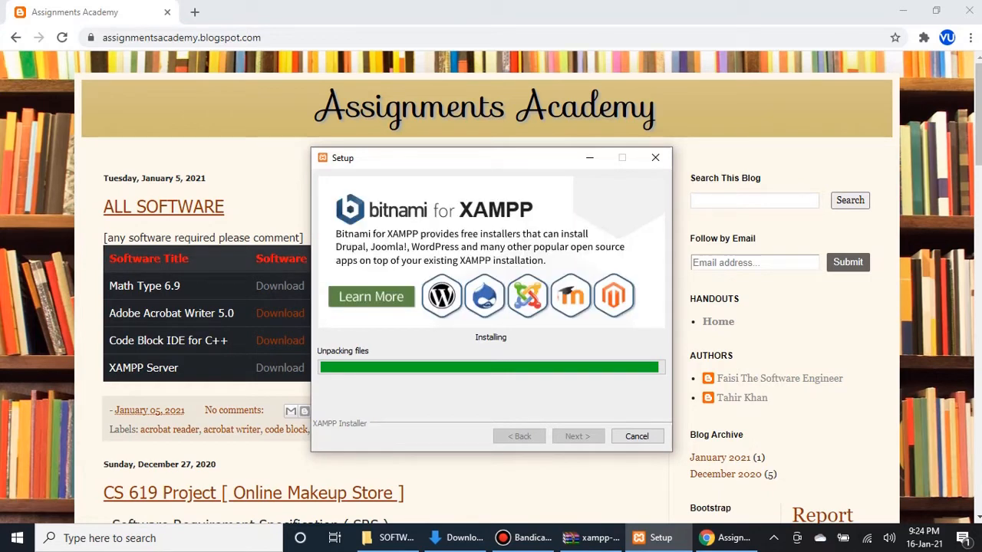
Look through the Assignments Academy blog's software, project, handout, quiz and number conversion posts while XAMPP installs
scroll(191, 345, down, 2)
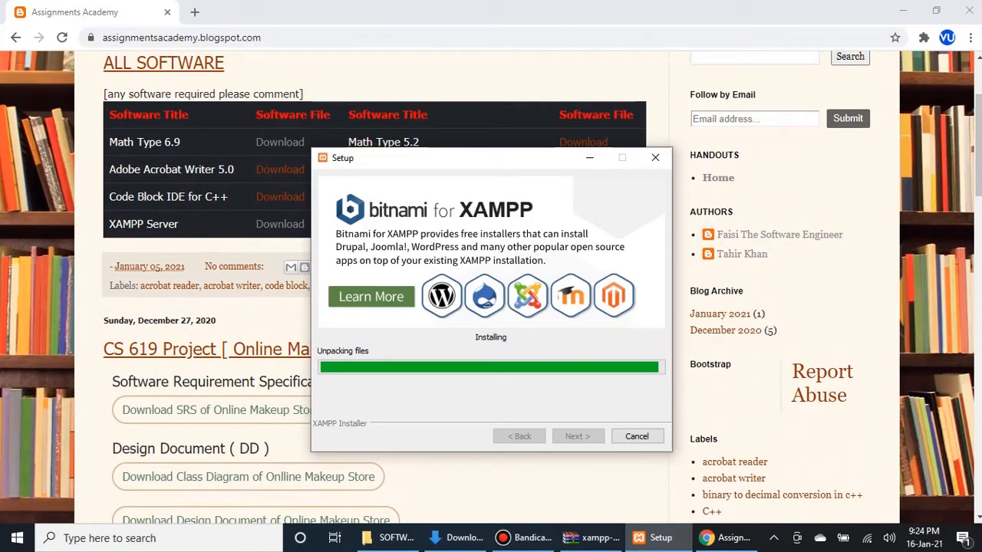
scroll(192, 345, down, 5)
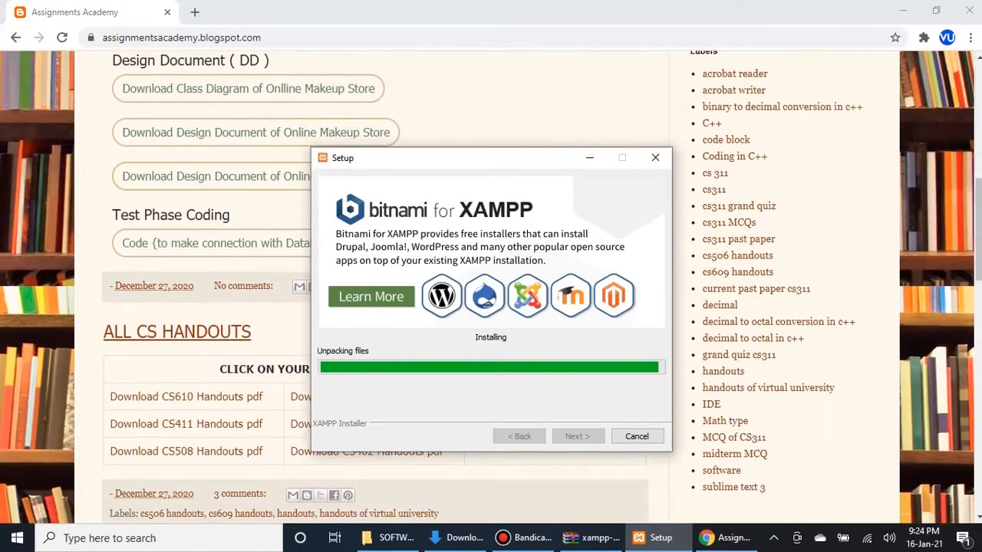
scroll(192, 345, down, 5)
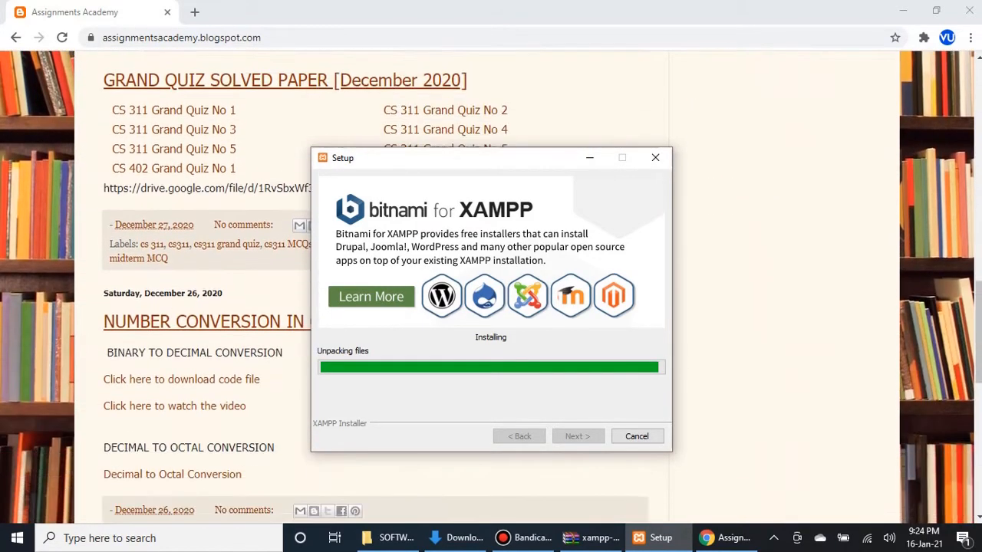
scroll(192, 345, up, 10)
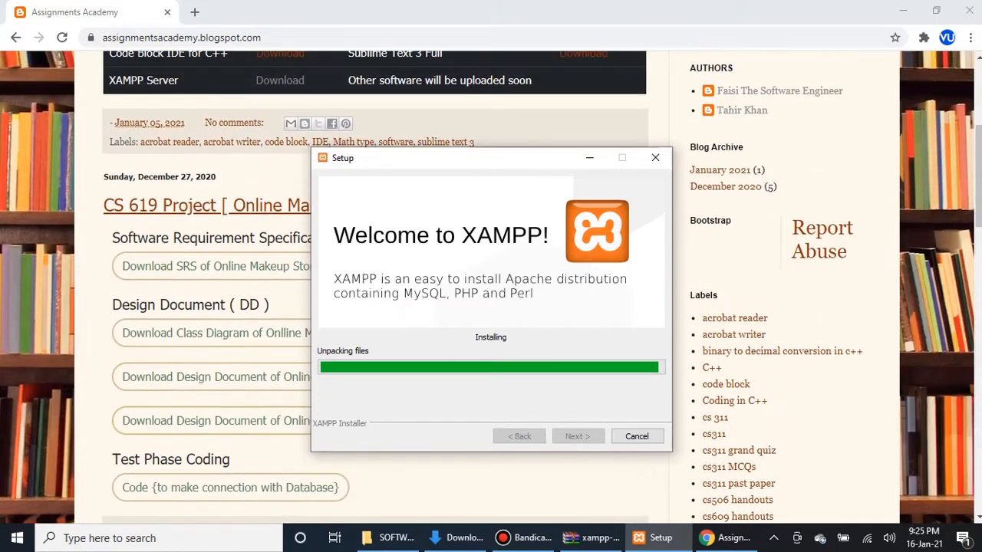
scroll(192, 345, up, 4)
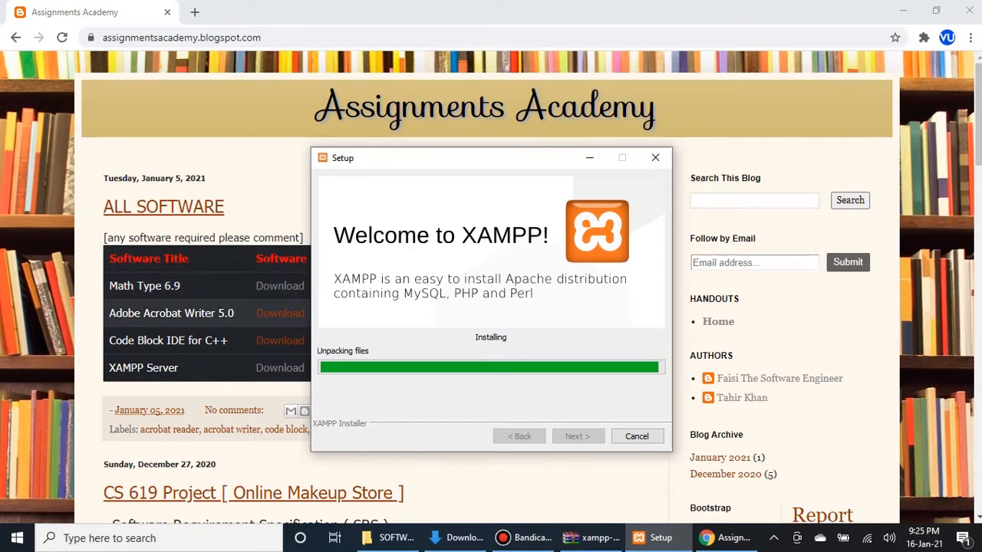
scroll(191, 307, down, 1)
scroll(192, 307, down, 5)
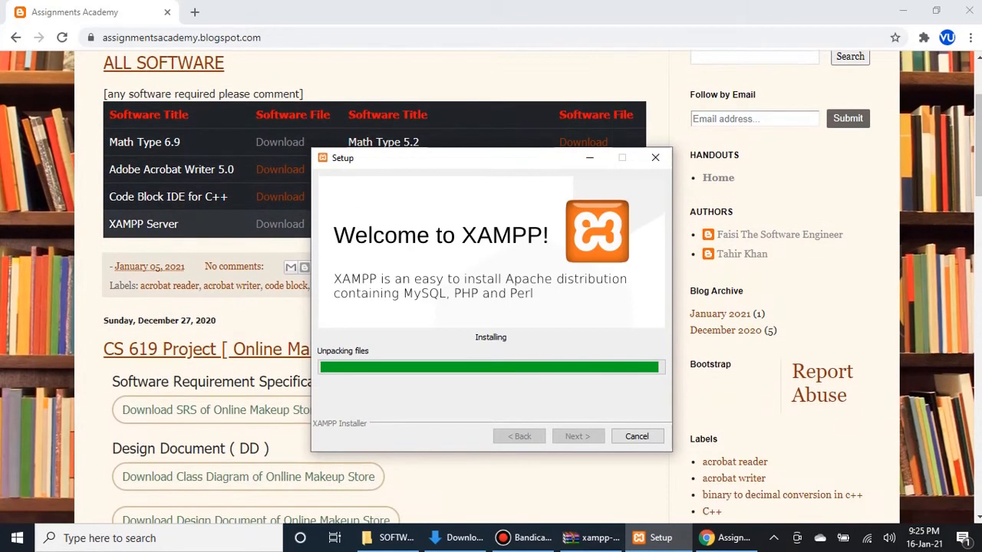
scroll(192, 306, down, 4)
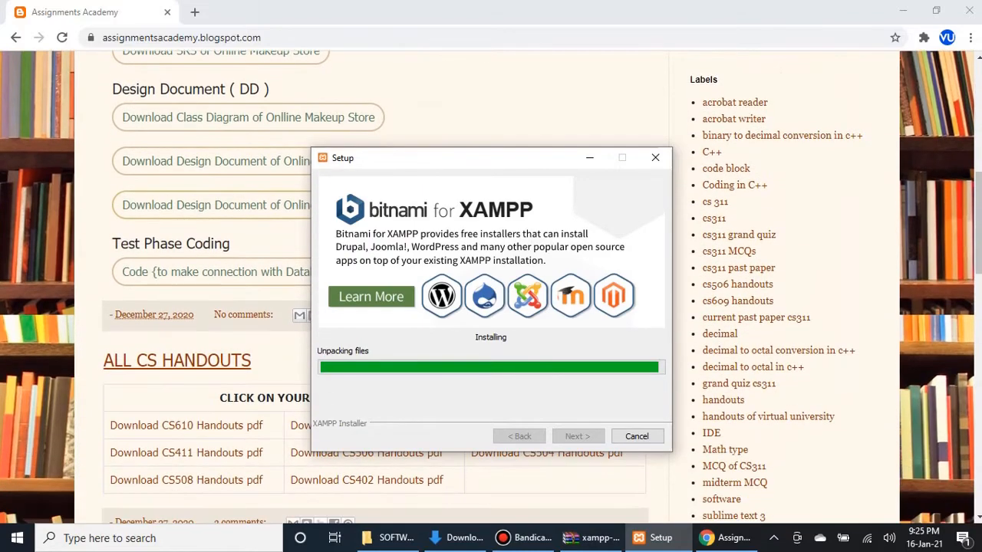
scroll(192, 307, down, 5)
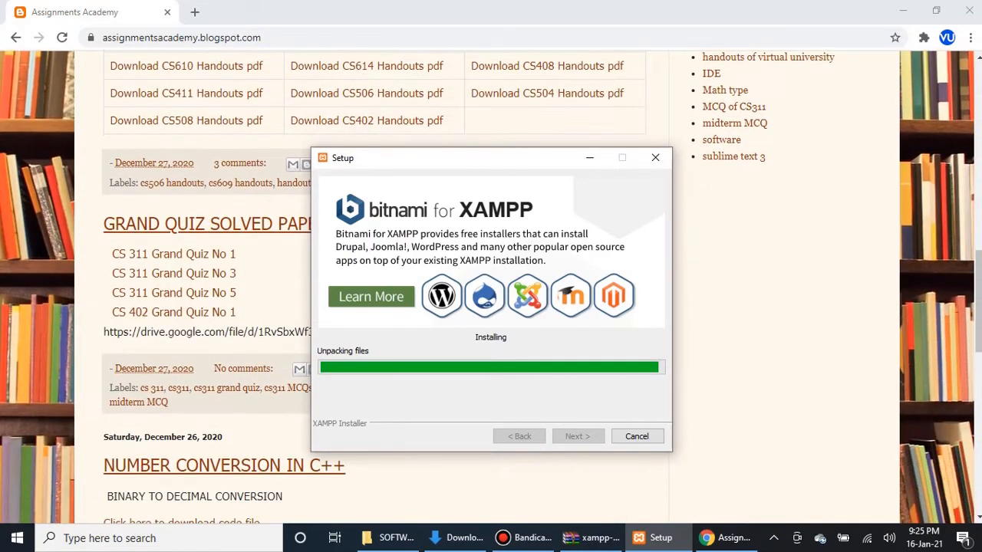
scroll(192, 306, down, 3)
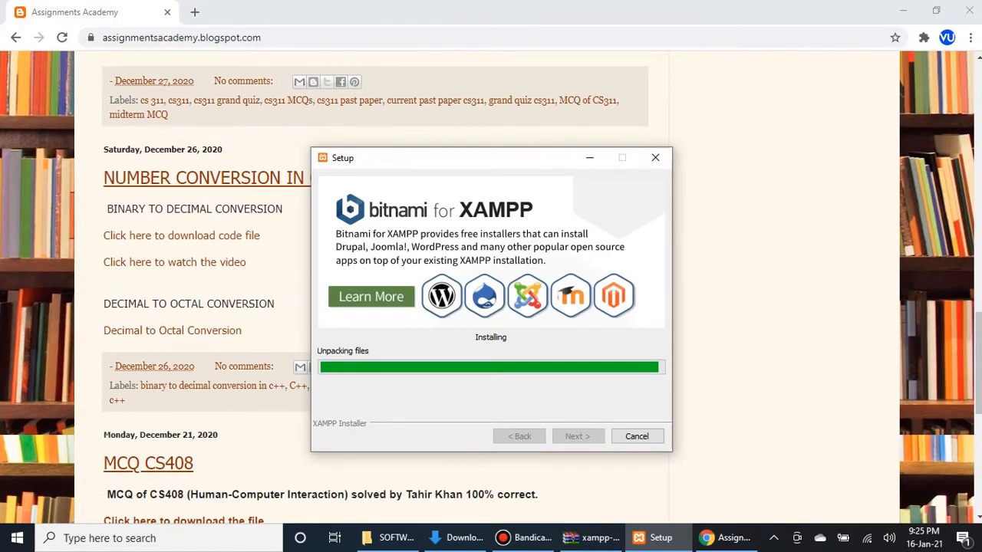
scroll(192, 307, down, 3)
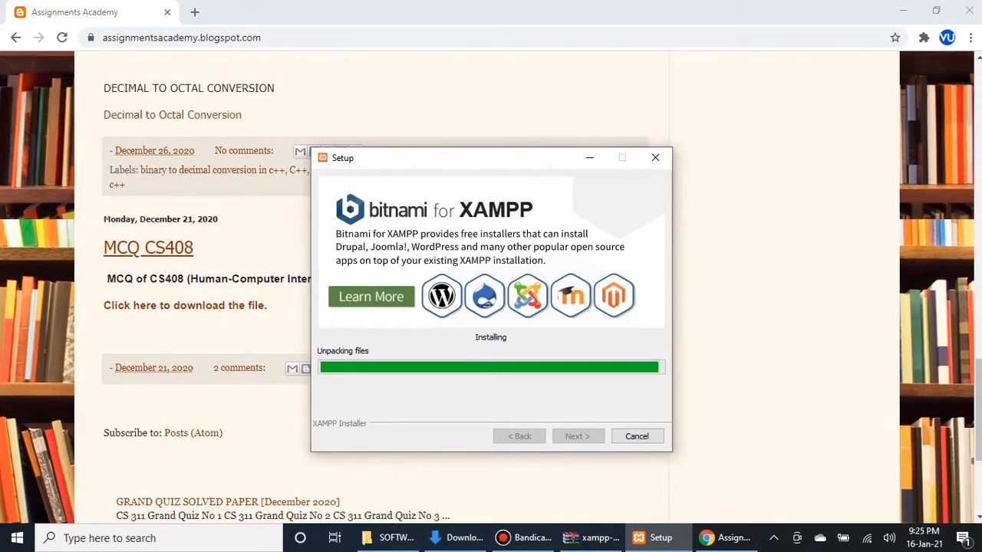
scroll(192, 307, up, 13)
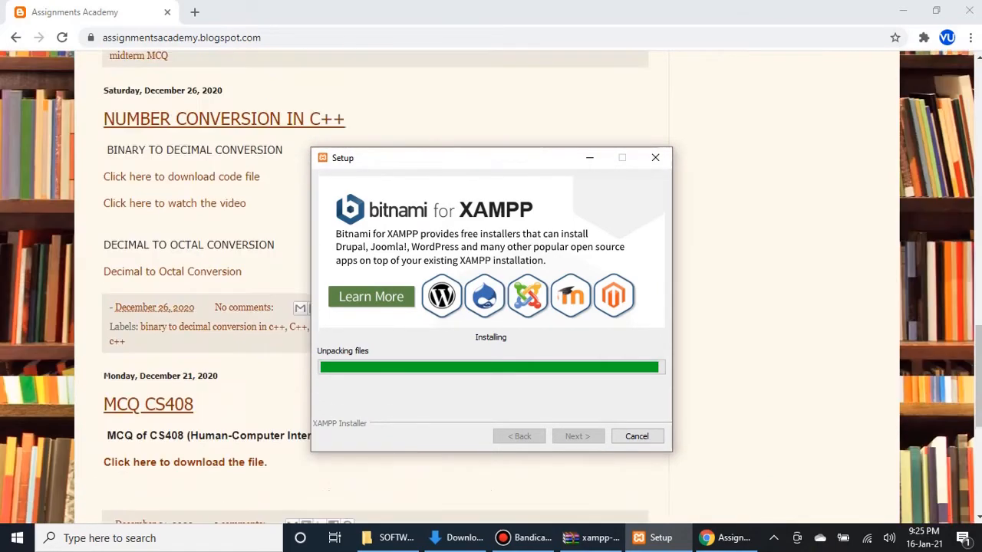
scroll(192, 307, up, 1)
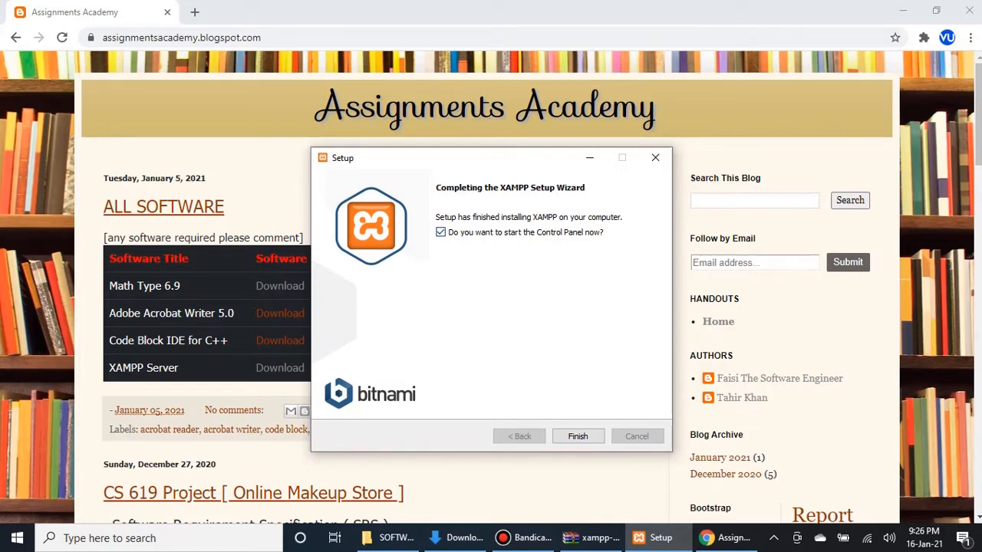
Finish the XAMPP setup with the Control Panel set to start, and save English as its language
key(Return)
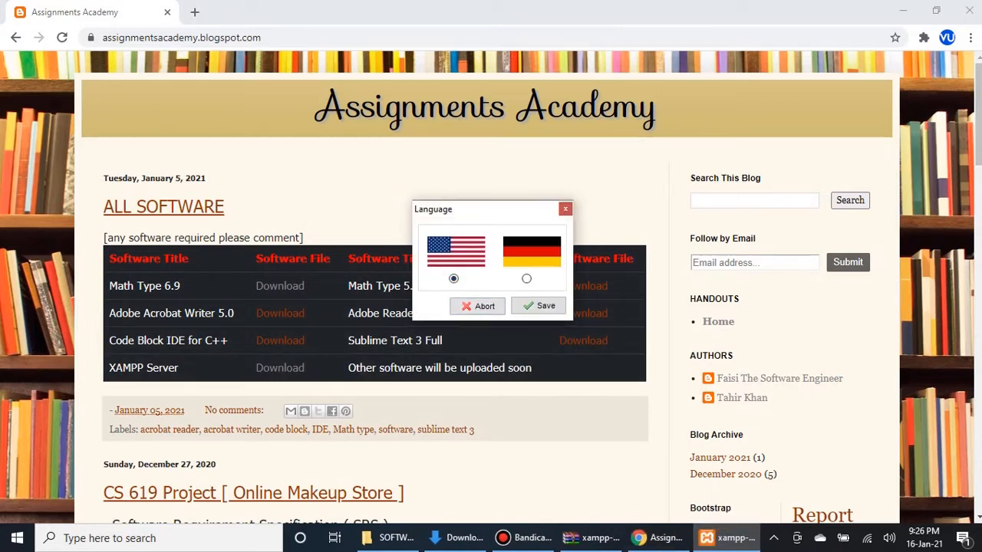
key(Return)
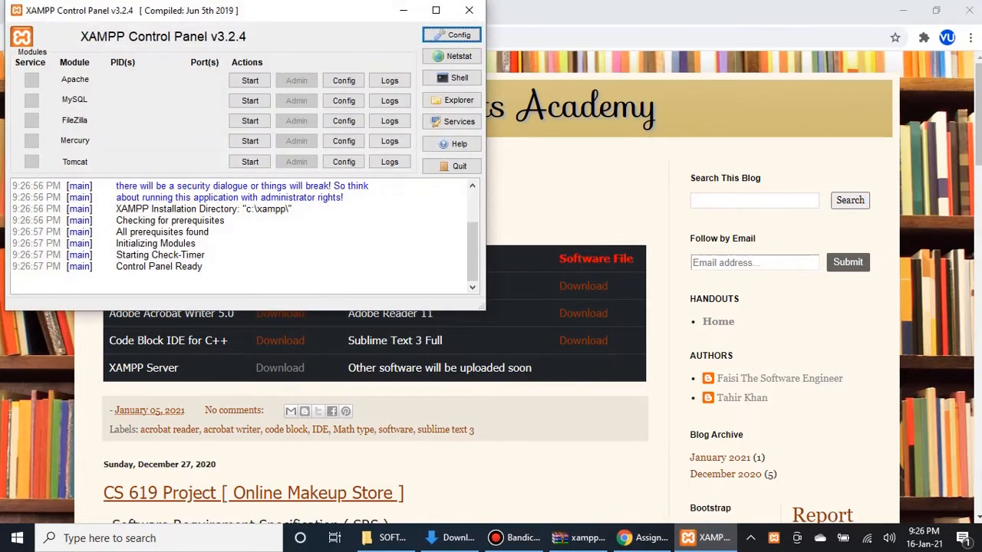
Minimize the browser behind the XAMPP Control Panel and maximize the Control Panel window
drag(291, 10, 541, 101)
click(902, 11)
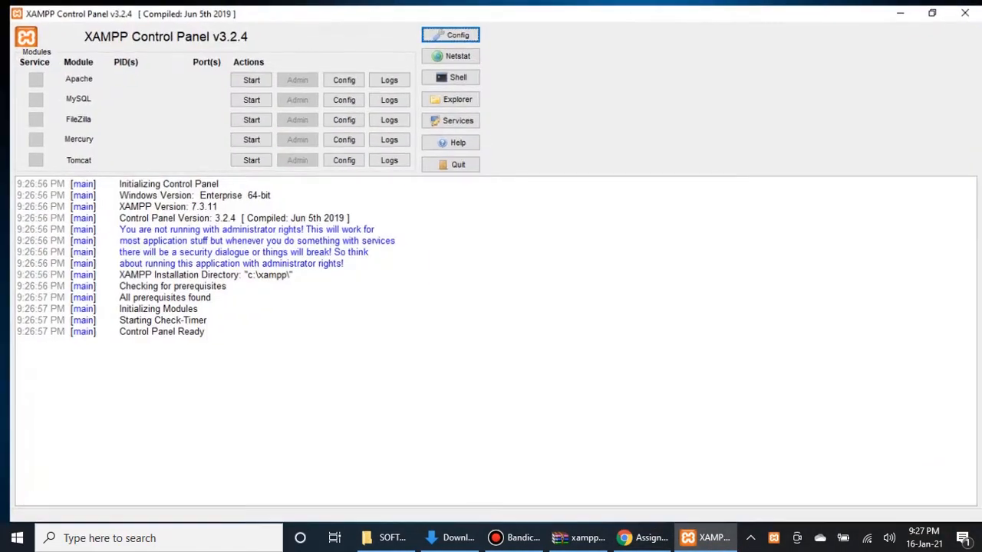
click(663, 100)
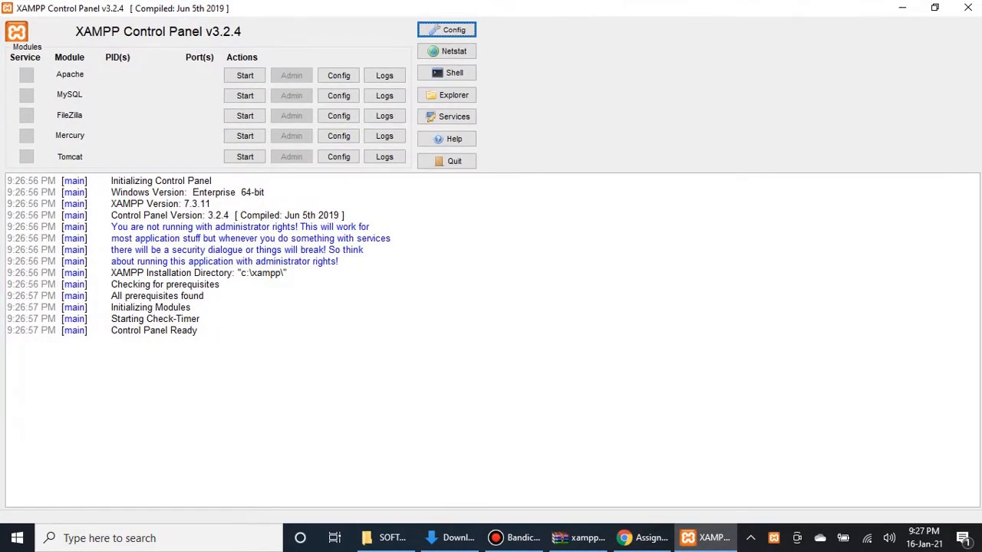
Start the Apache and MySQL modules, allowing both through Windows Defender Firewall on public networks, and minimize the restored XAMPP Control Panel
click(934, 8)
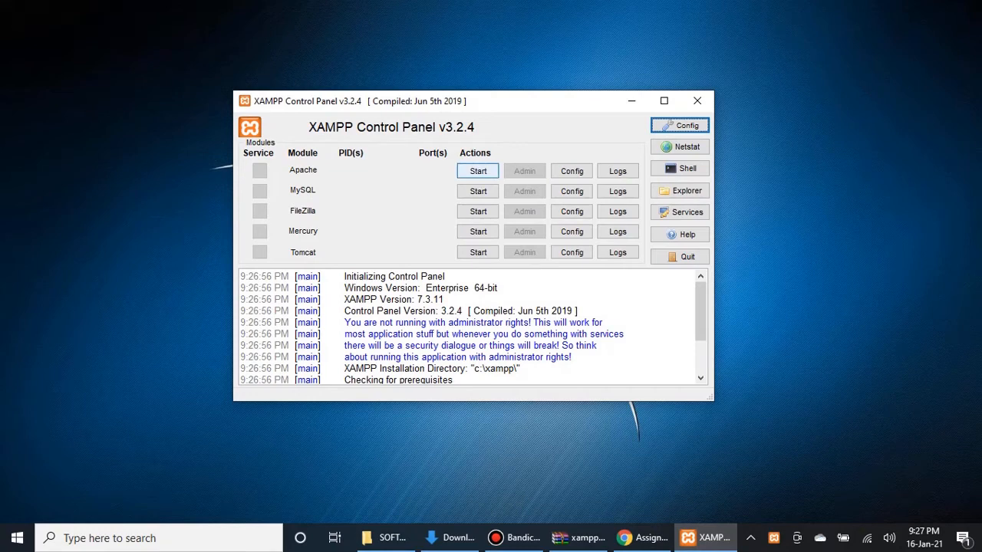
click(478, 171)
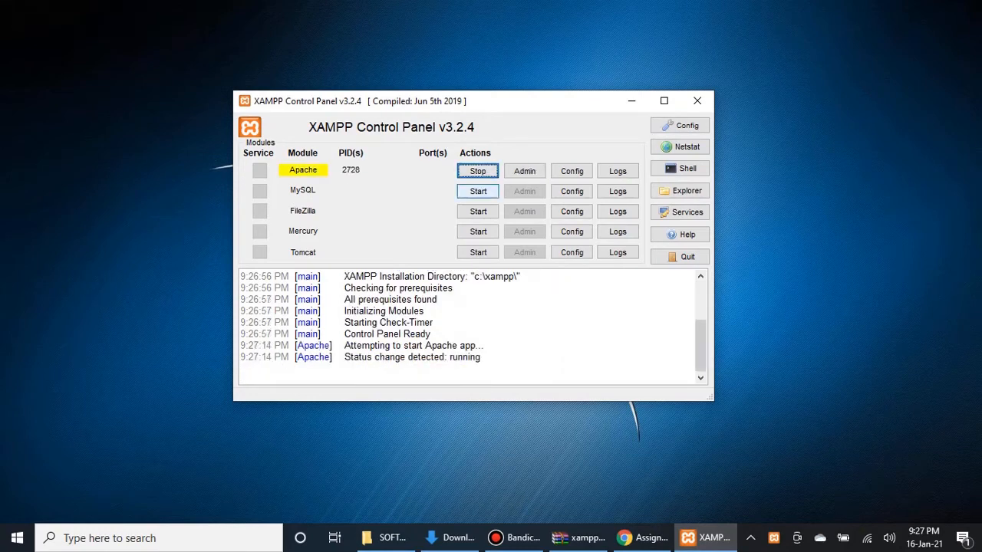
click(477, 190)
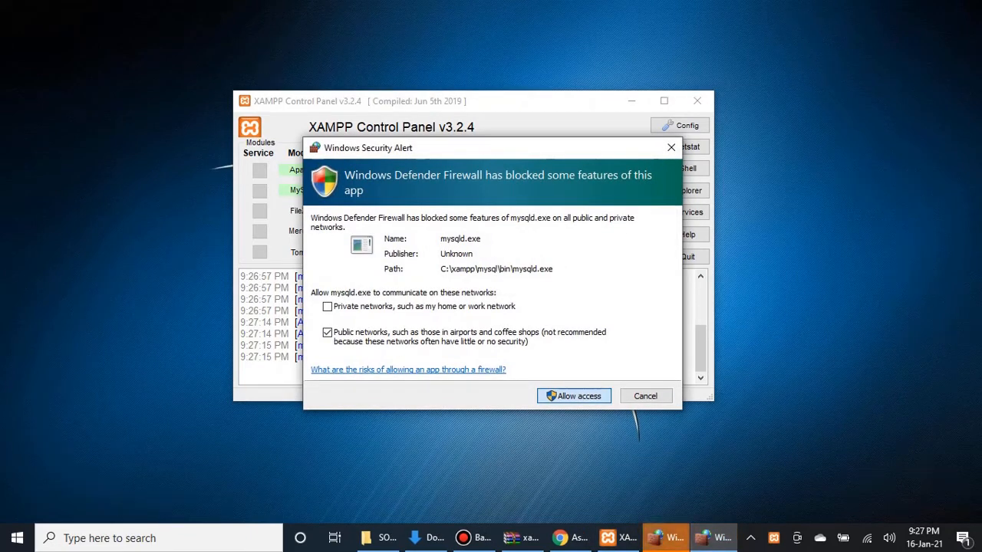
key(Return)
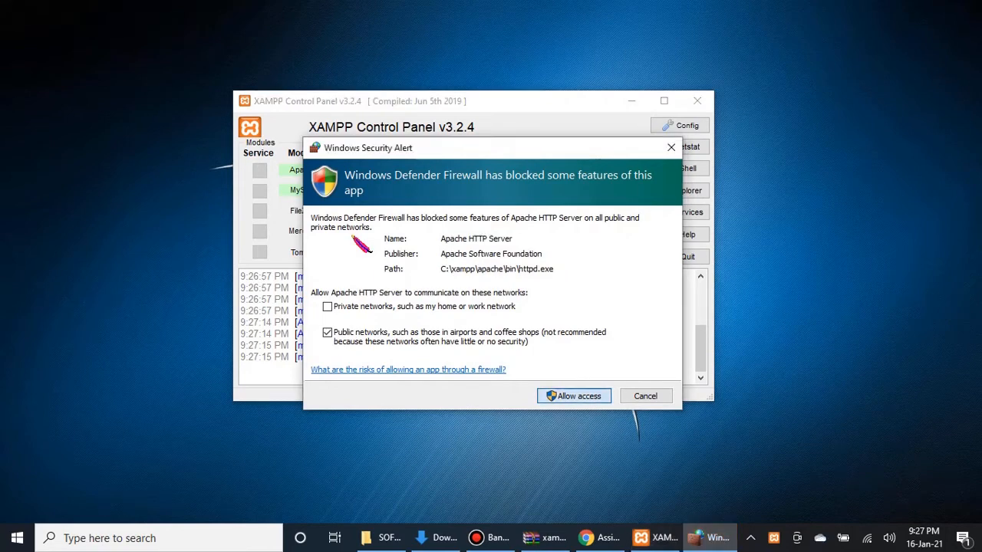
key(Return)
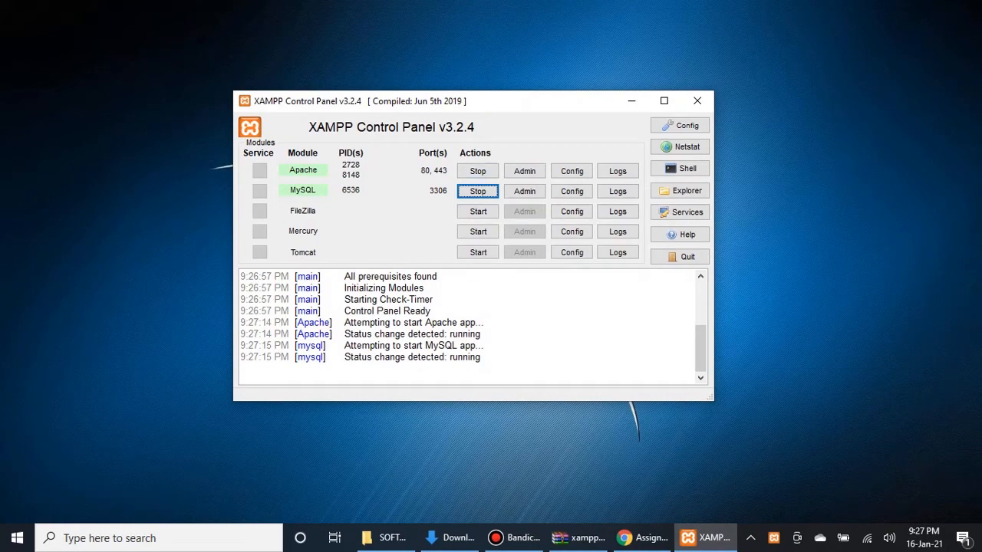
click(631, 101)
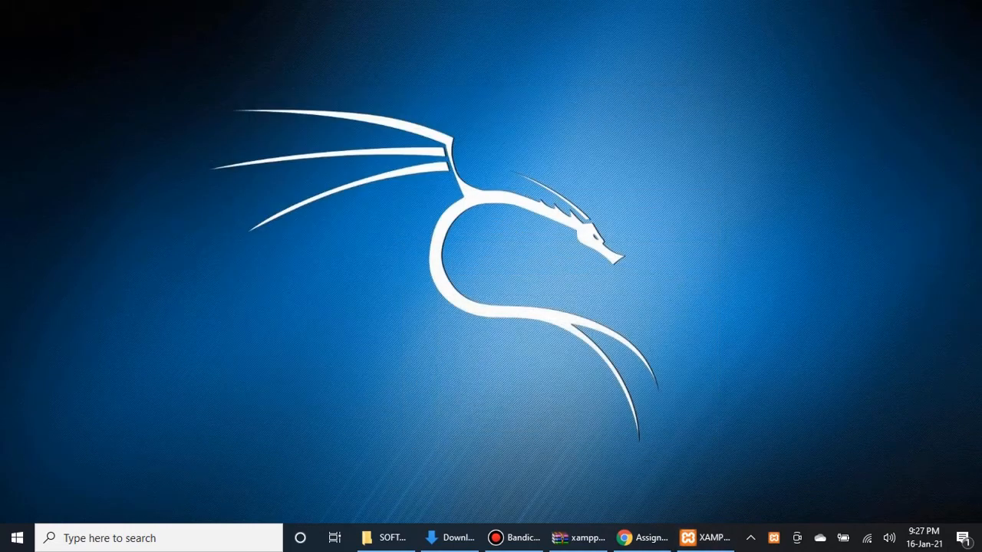
Switch to Chrome, load localhost in a new tab and open phpMyAdmin from the XAMPP dashboard
click(642, 537)
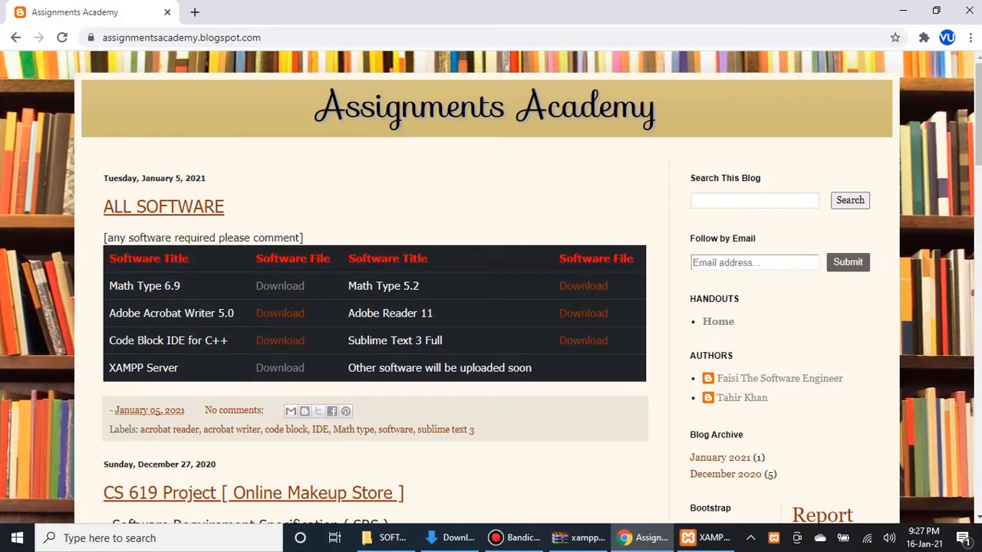
key(ctrl+t)
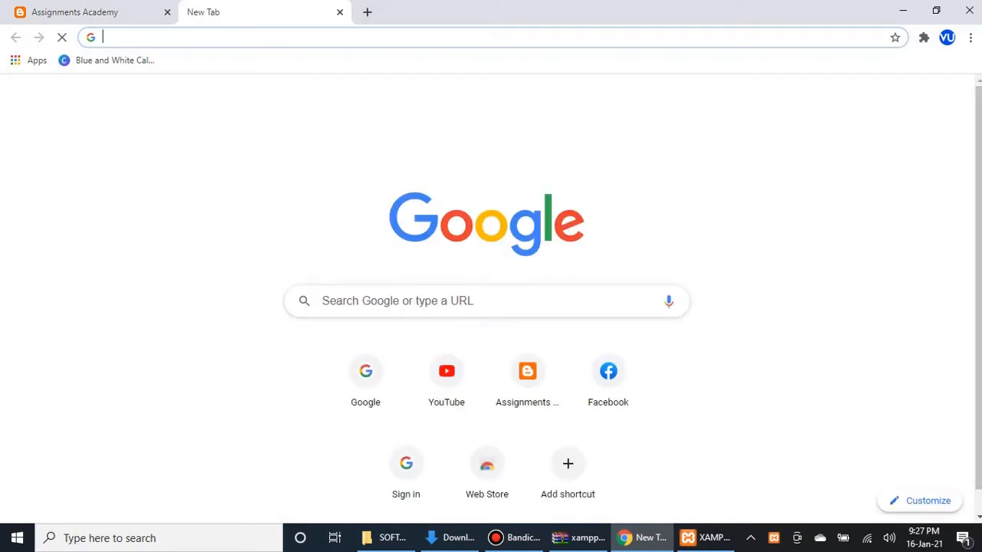
text(lo)
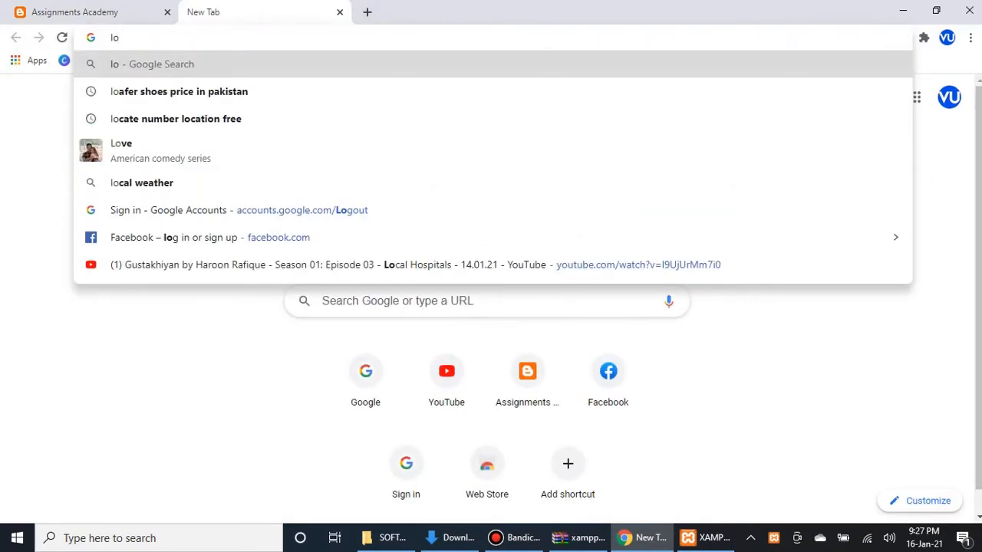
text(ca)
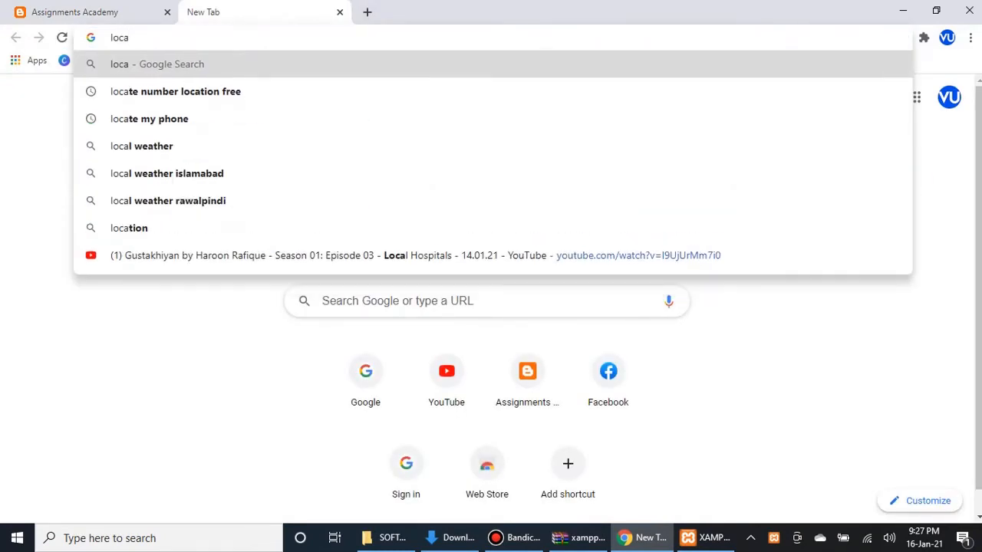
text(lhost)
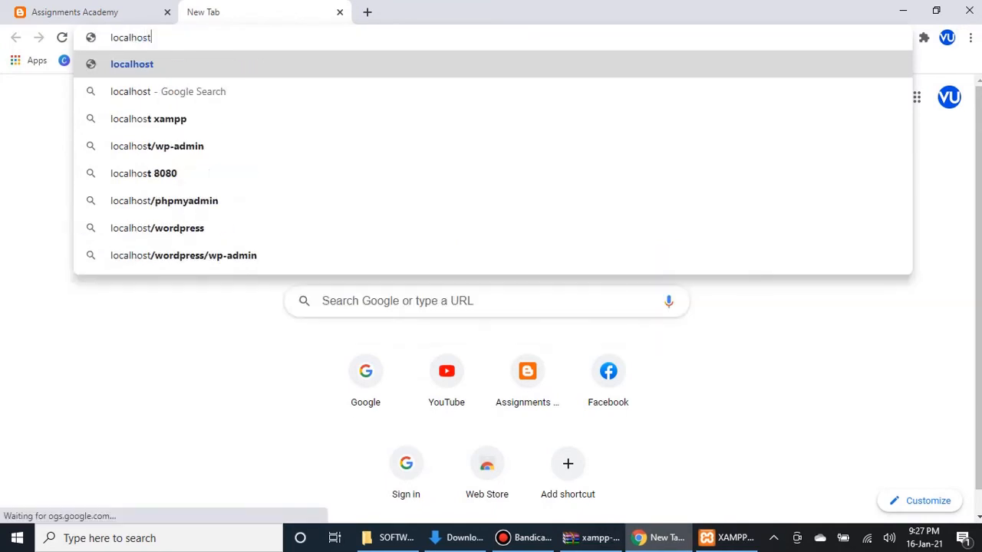
key(Return)
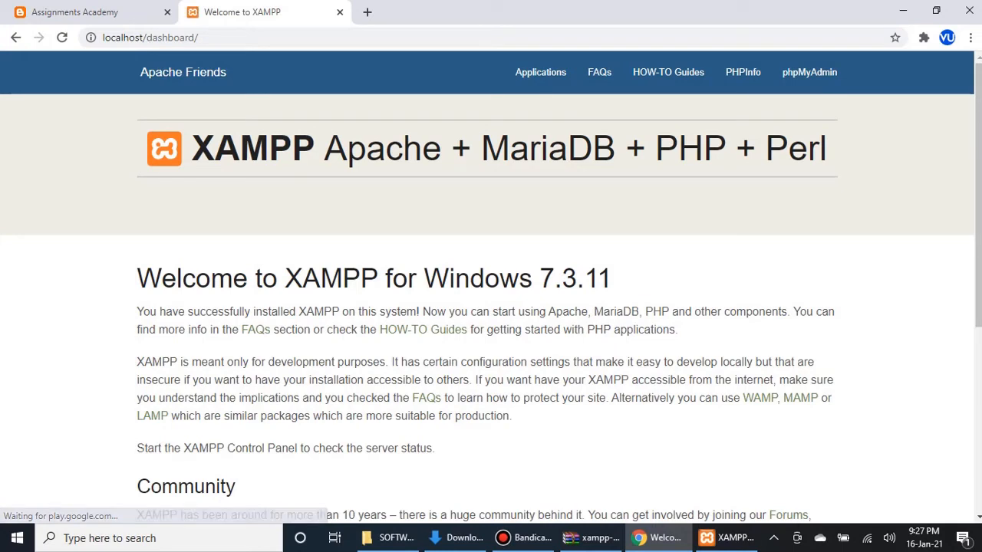
click(809, 72)
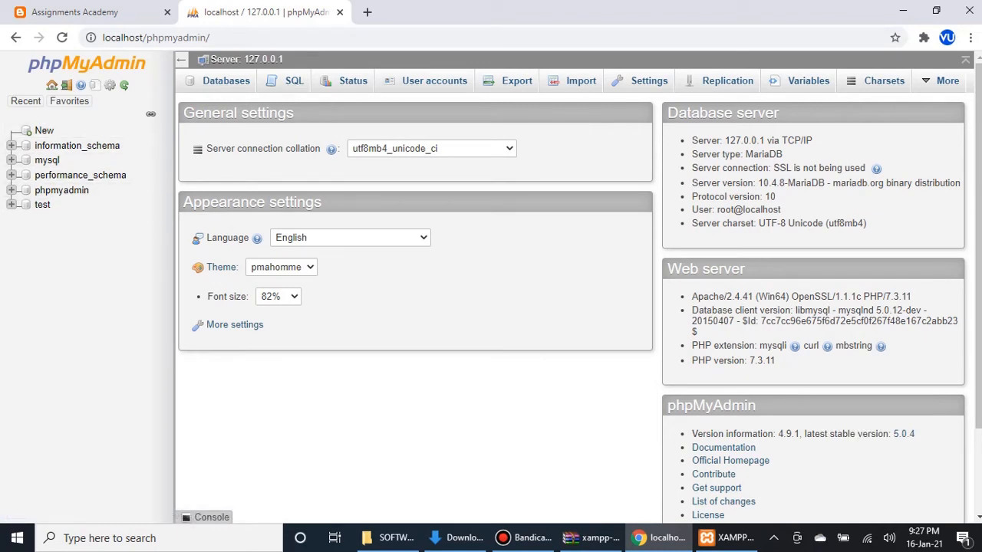
Load the XAMPP dashboard in another new browser tab using the address 127.0.0.1
click(368, 12)
click(276, 12)
click(414, 13)
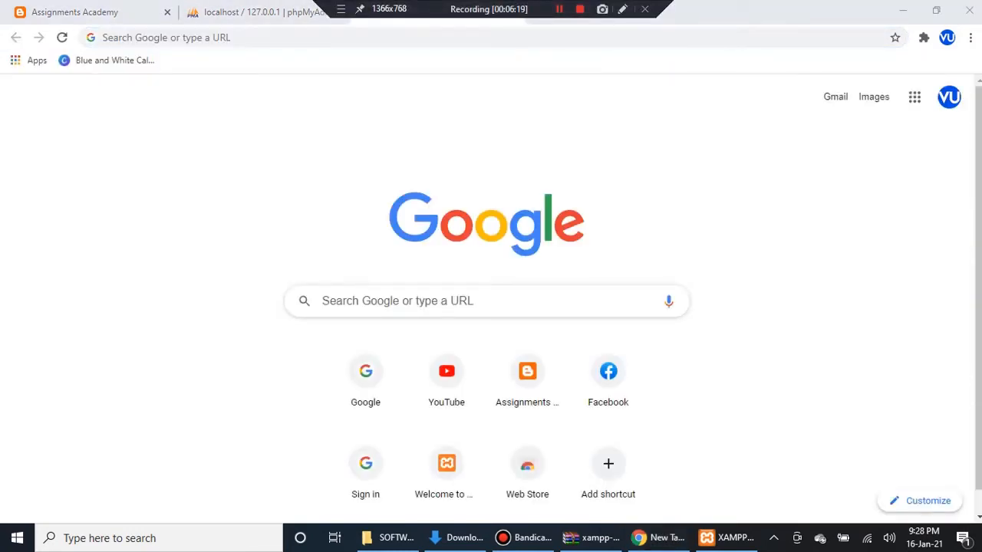
click(322, 37)
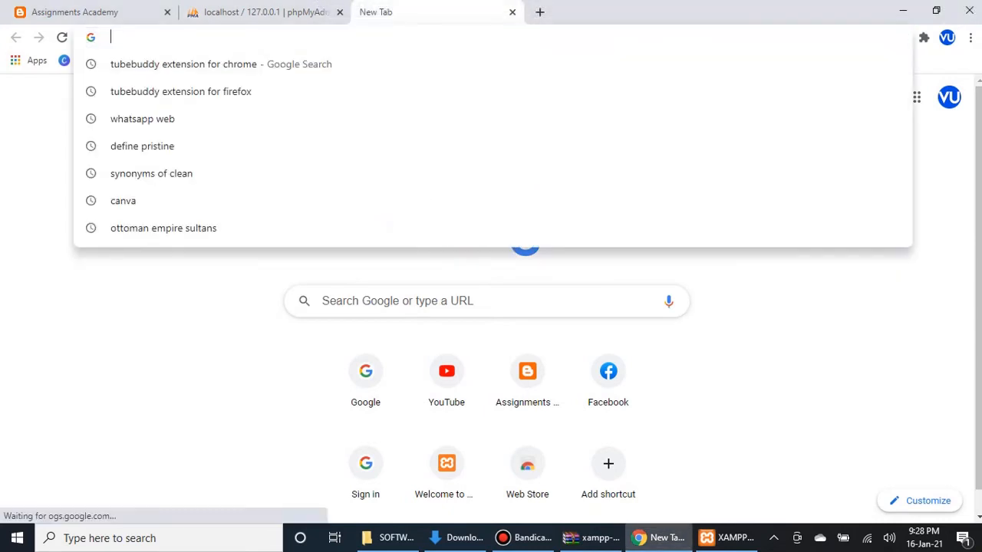
text(1270)
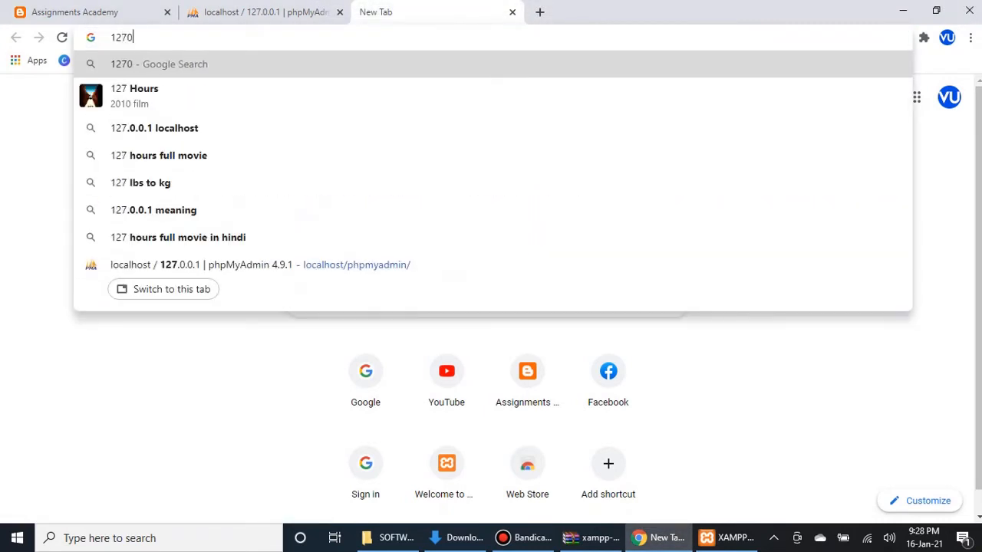
key(BackSpace)
text(.0.)
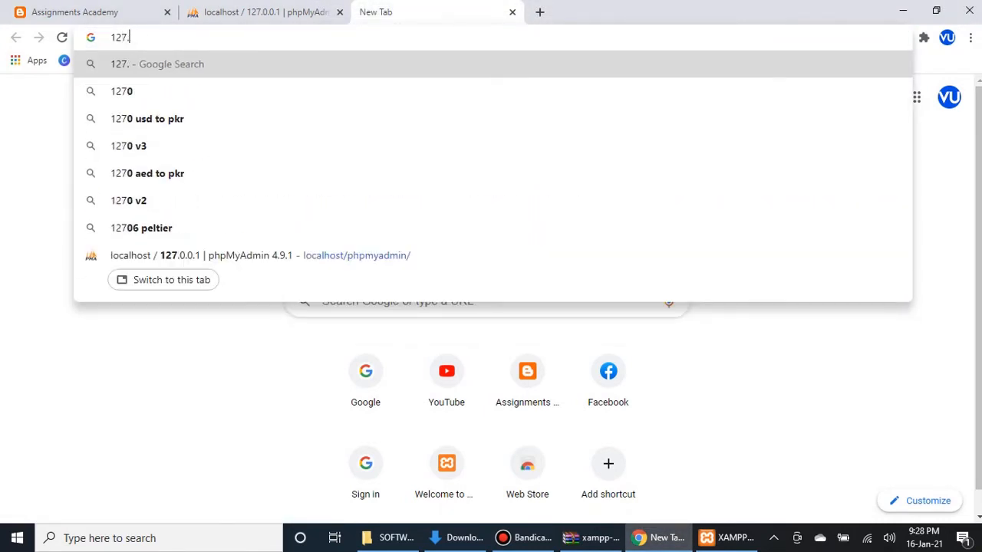
text(0.1)
key(Return)
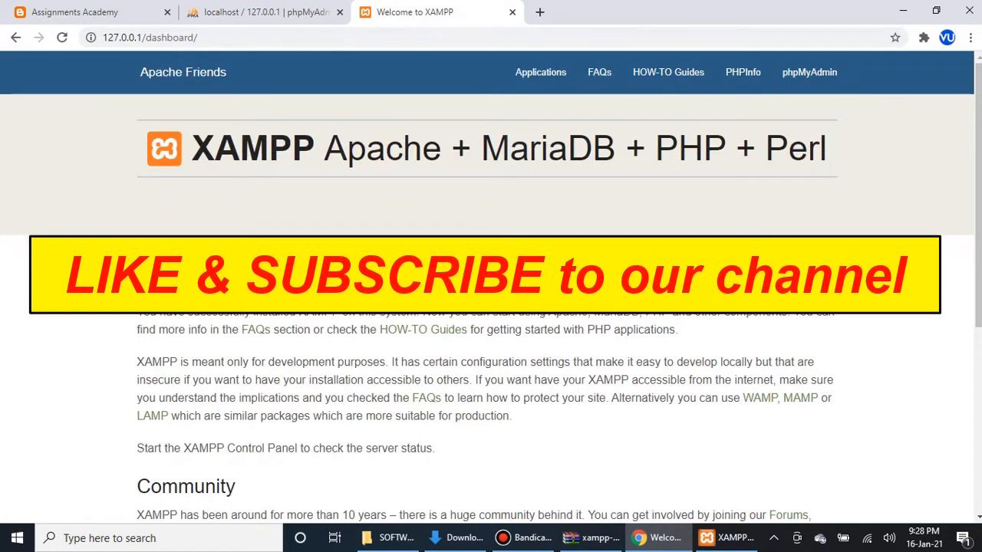
Compare the phpMyAdmin and XAMPP dashboard tabs, and close both before minimizing the browser
key(ctrl+shift+Tab)
key(ctrl+Tab)
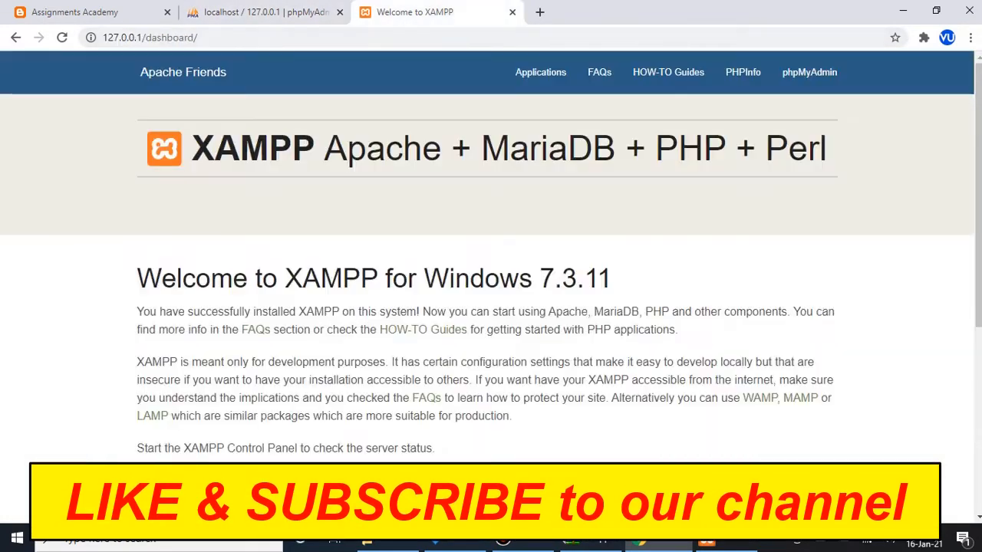
key(ctrl+shift+Tab)
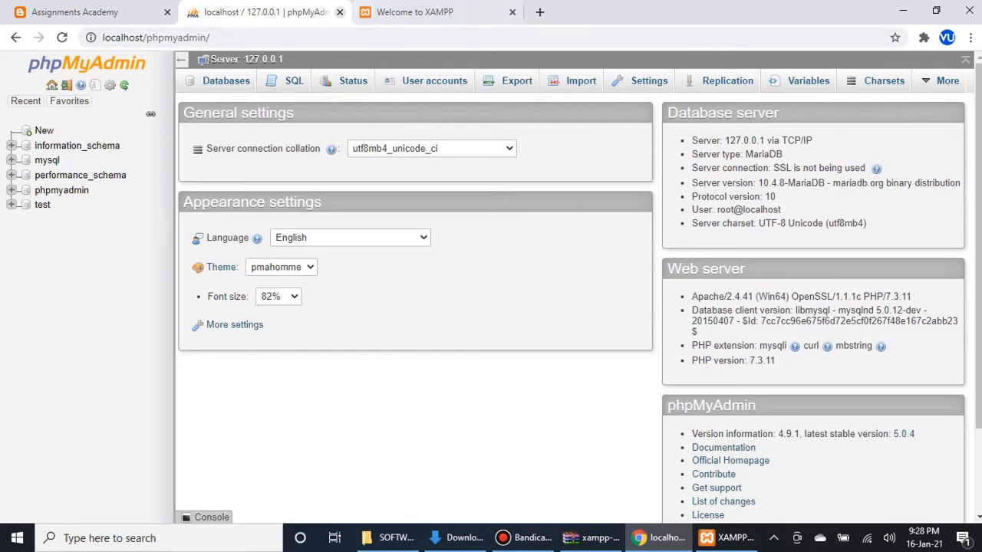
click(340, 12)
click(339, 11)
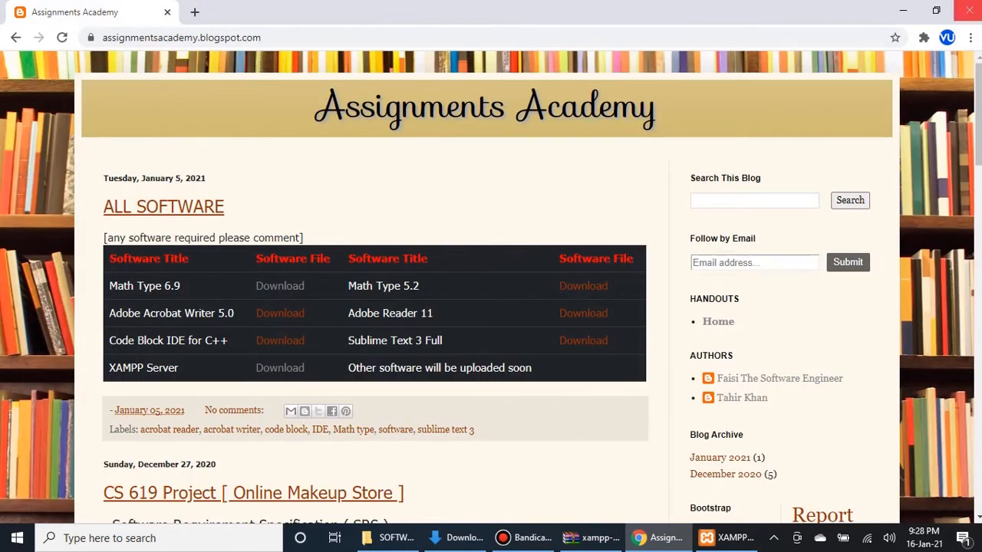
click(903, 11)
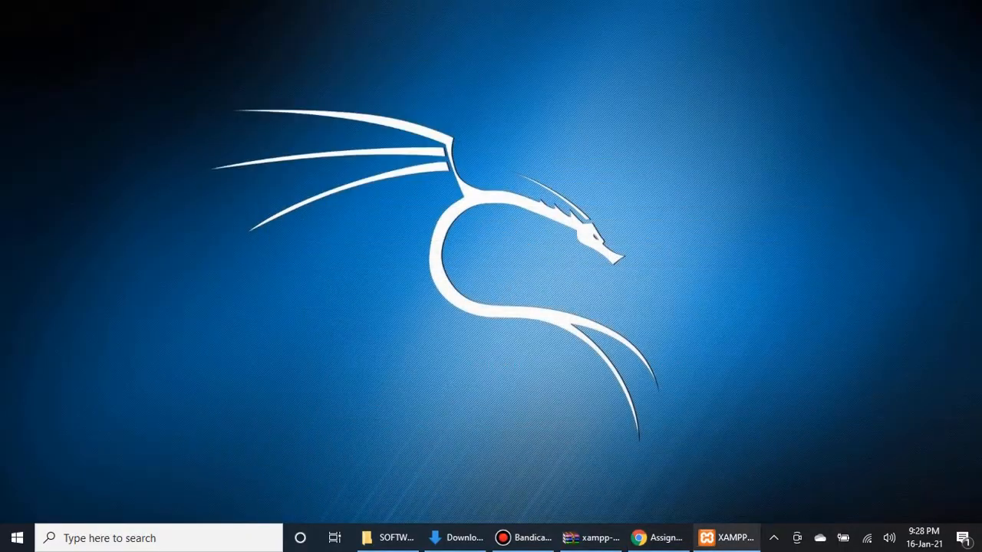
Stop the Apache and MySQL modules in the XAMPP Control Panel and close its window
click(725, 537)
click(477, 171)
click(477, 191)
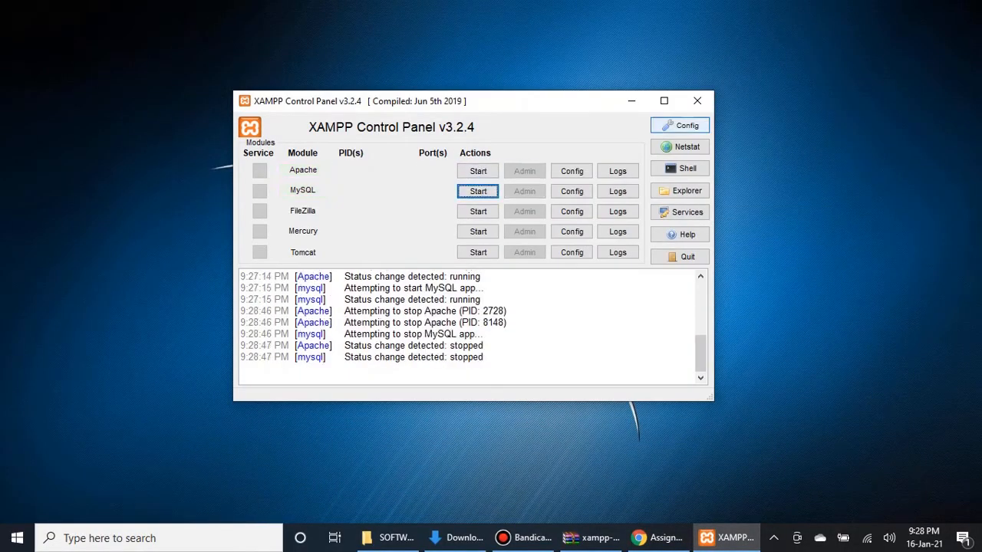
click(697, 100)
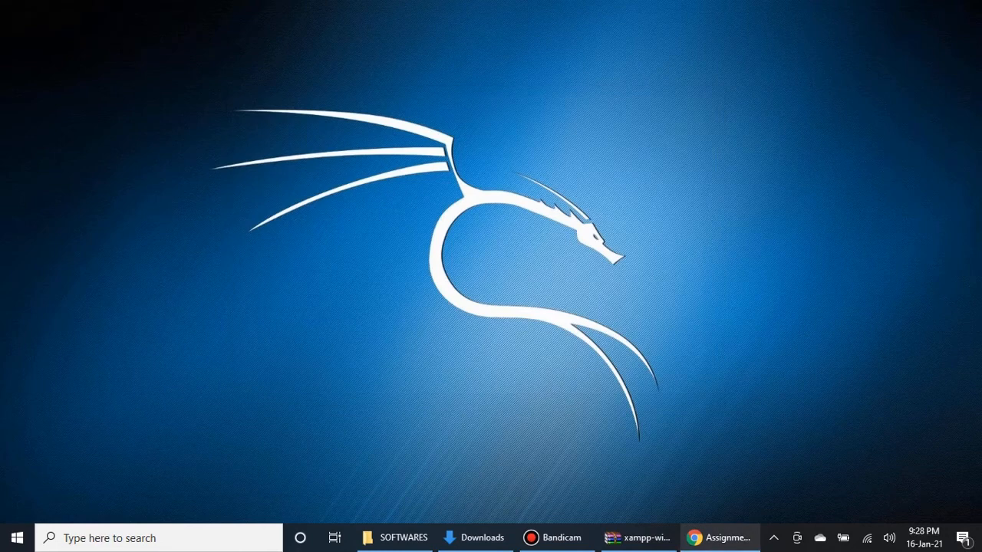
Check 127.0.0.1 in a new Chrome tab with the servers stopped, and return to the desktop
click(707, 538)
key(ctrl+t)
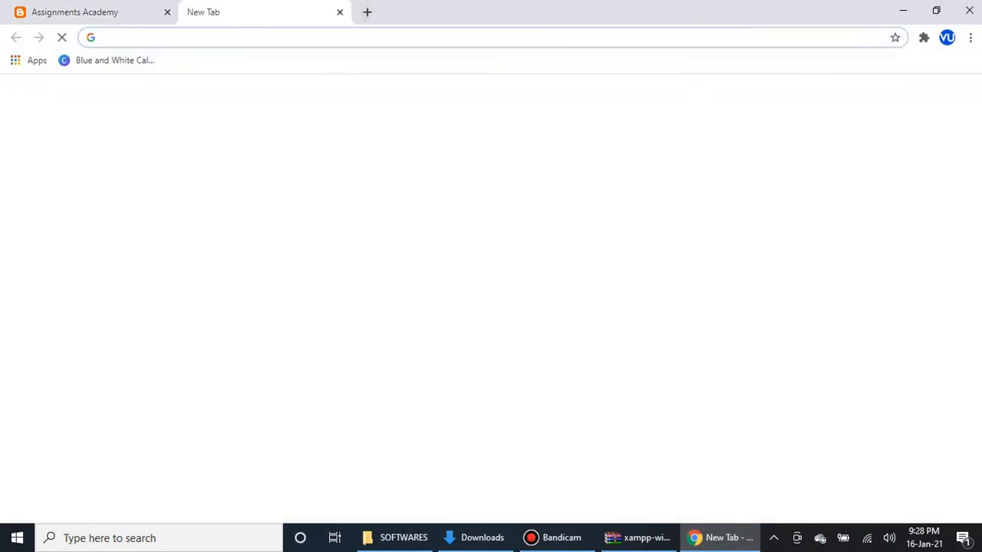
text(127)
key(Return)
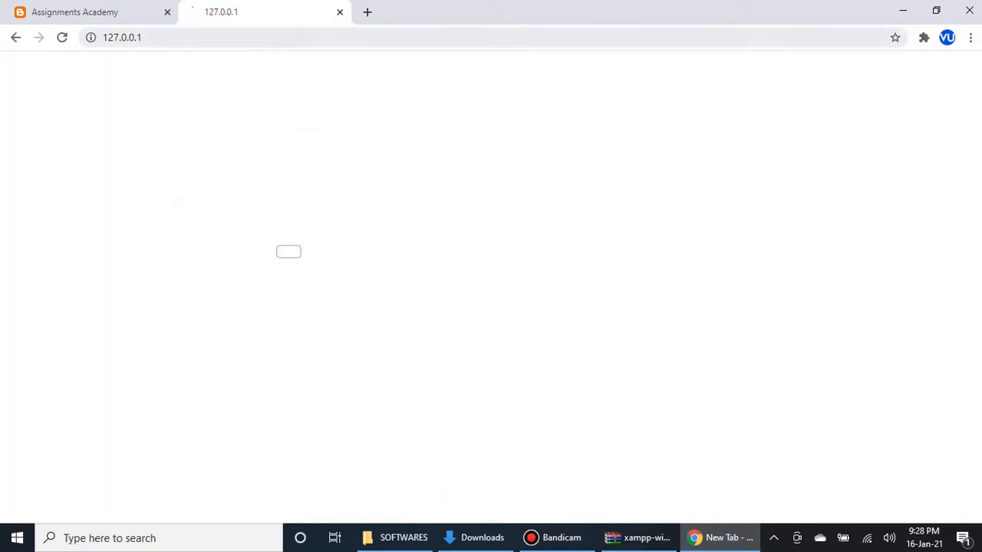
key(super+d)
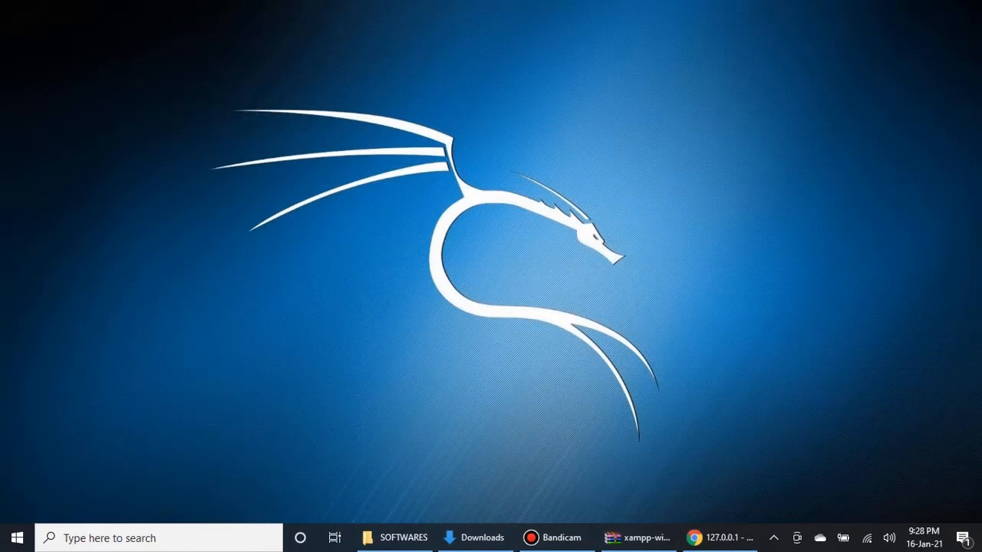
Look through the Start menu's list of installed apps for a XAMPP entry
click(17, 538)
scroll(130, 322, down, 15)
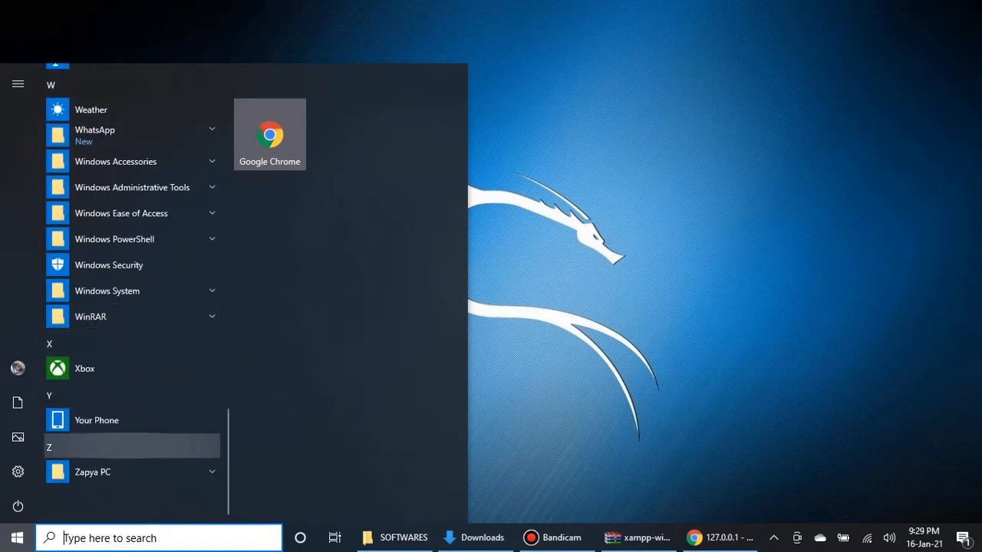
scroll(130, 441, up, 4)
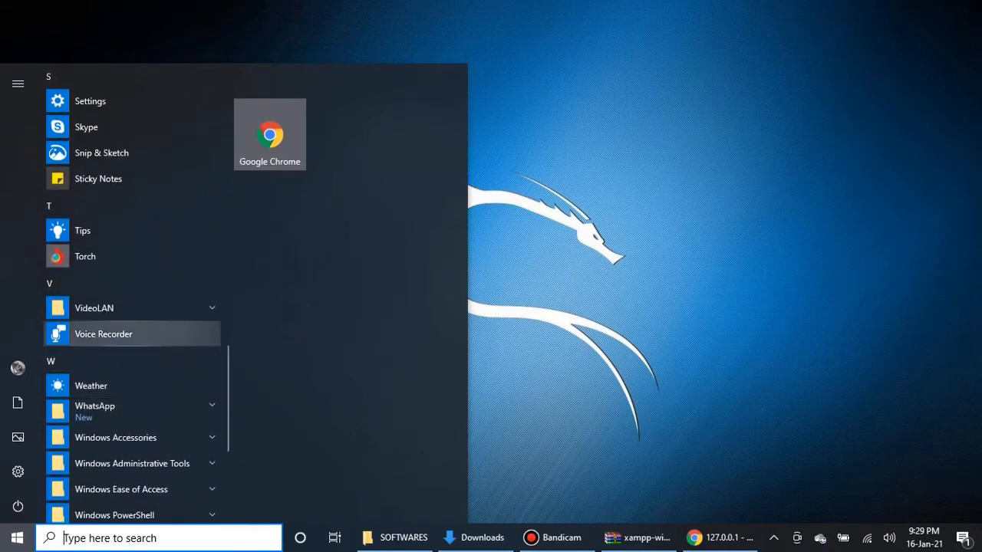
scroll(131, 345, up, 6)
scroll(130, 345, down, 6)
scroll(131, 345, up, 15)
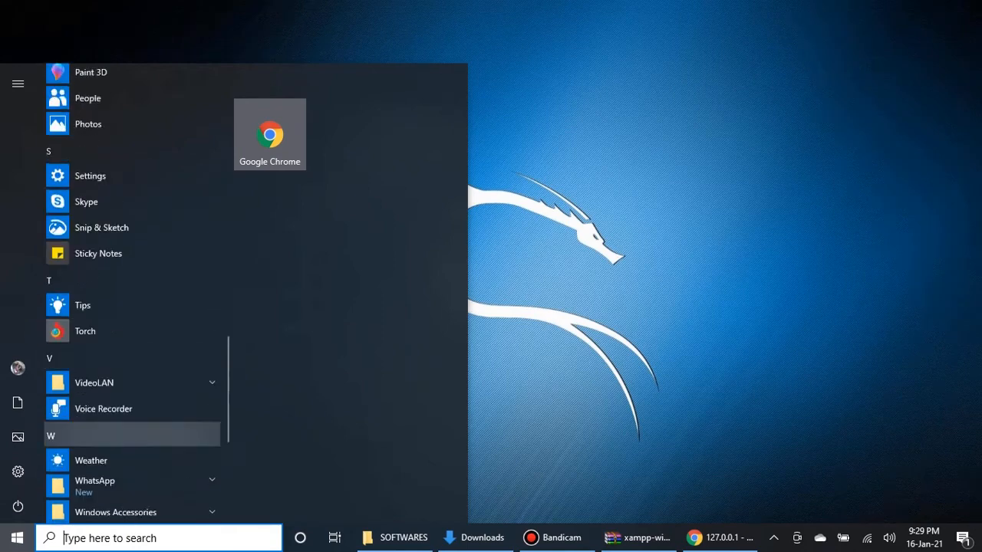
scroll(131, 454, up, 2)
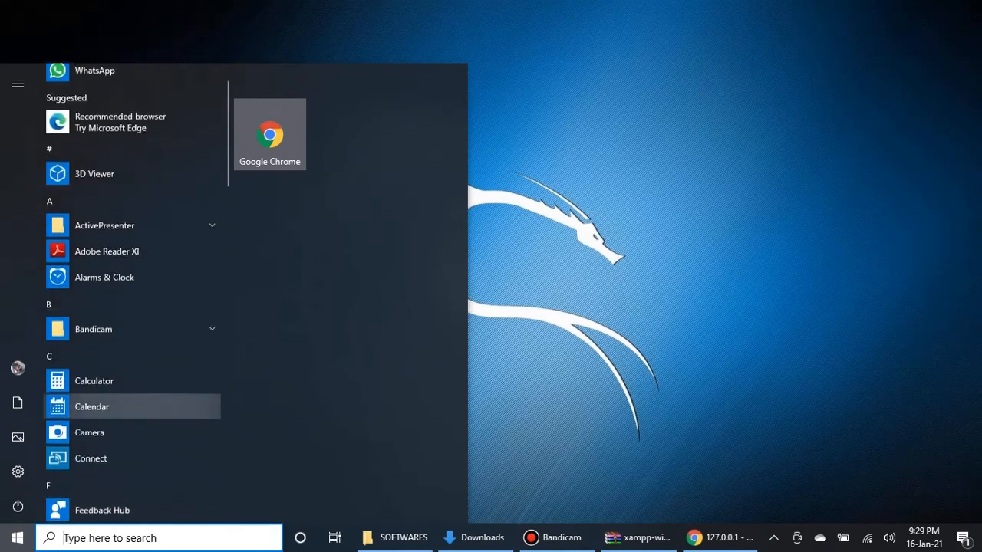
scroll(130, 300, down, 4)
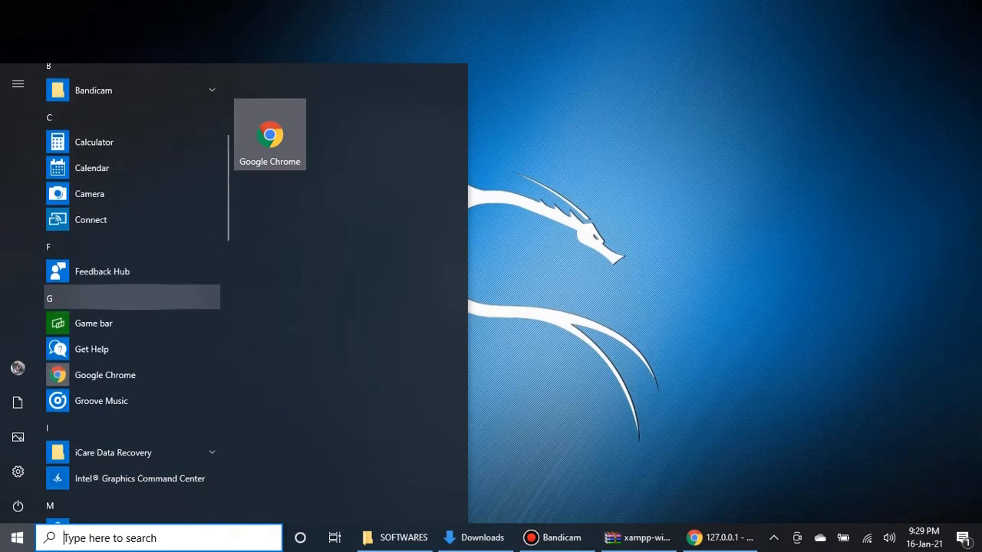
Reopen the hidden XAMPP Control Panel from the system tray, close its window, and quit XAMPP completely
click(773, 537)
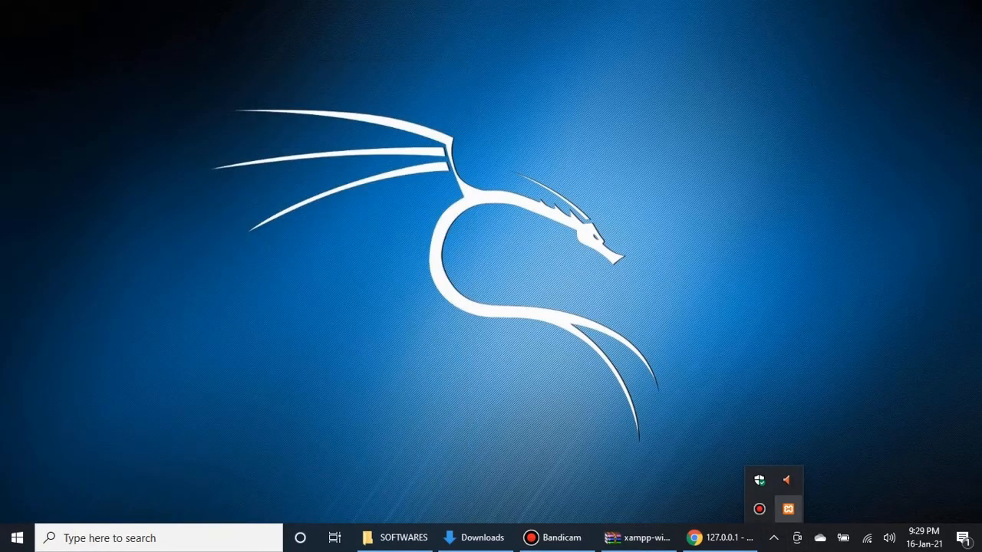
double_click(788, 510)
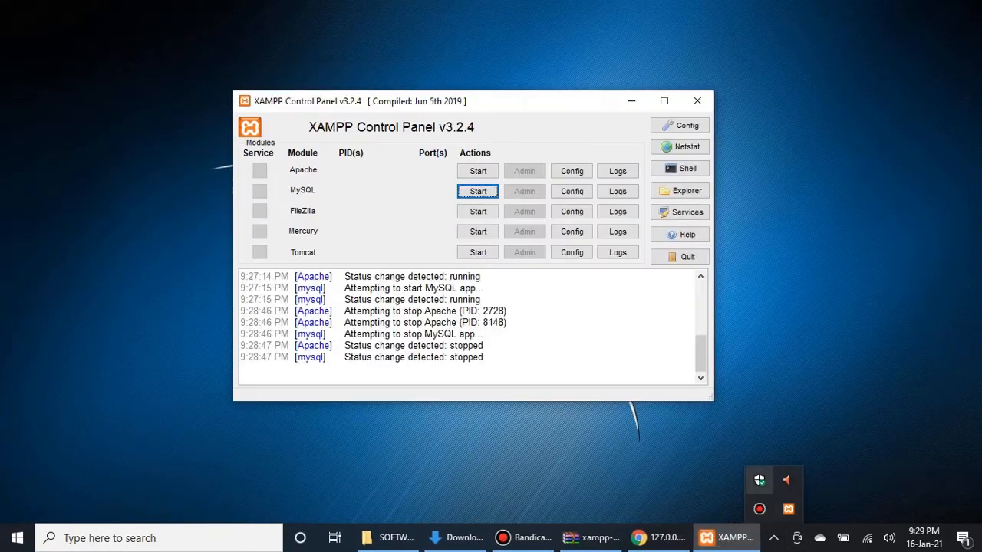
click(698, 100)
right_click(788, 509)
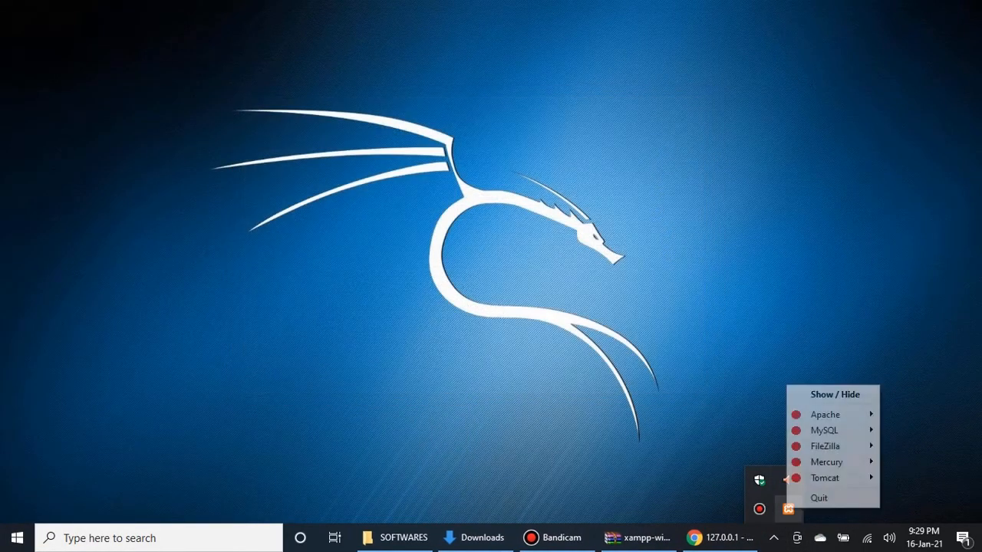
click(812, 498)
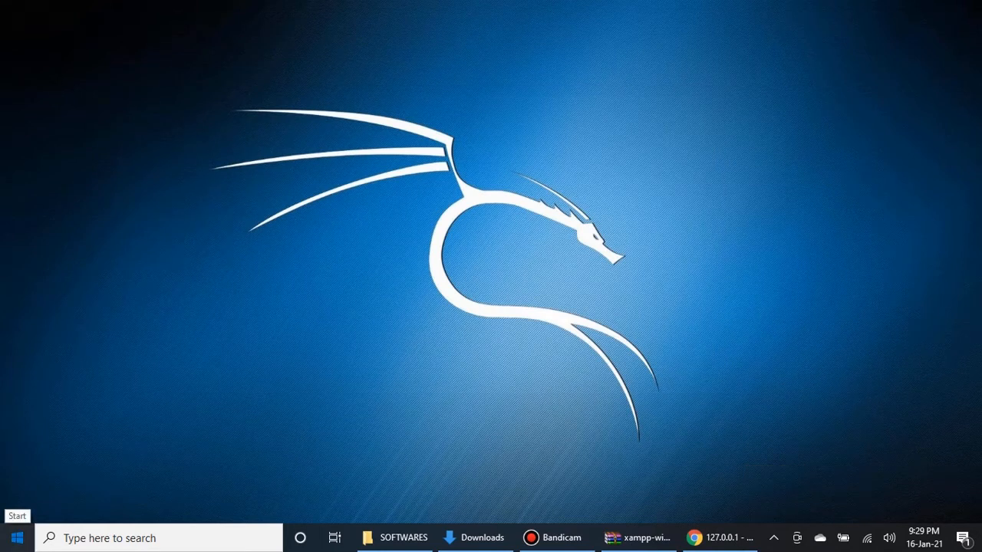
Check the full alphabetical list of installed apps in the Start menu for XAMPP
click(17, 537)
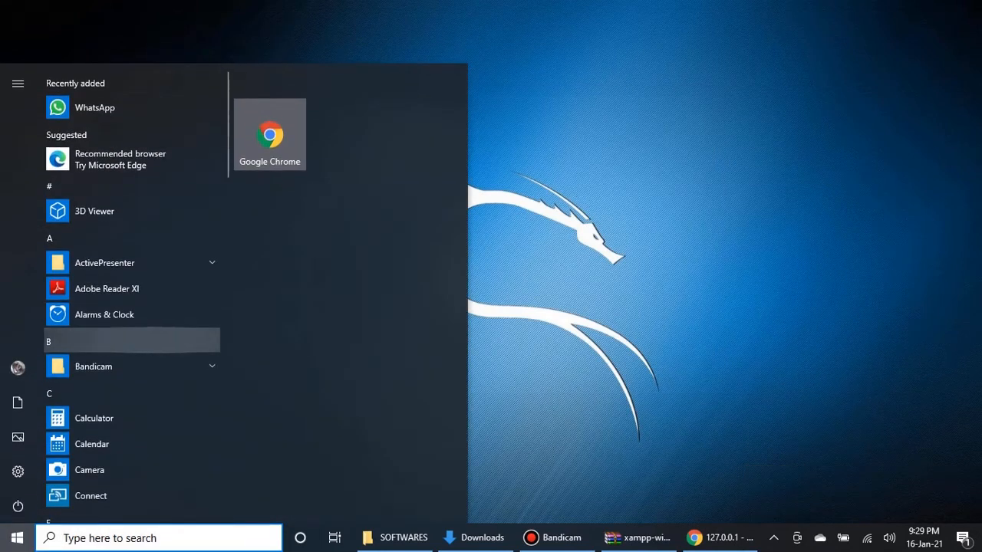
scroll(130, 194, down, 5)
scroll(131, 331, down, 5)
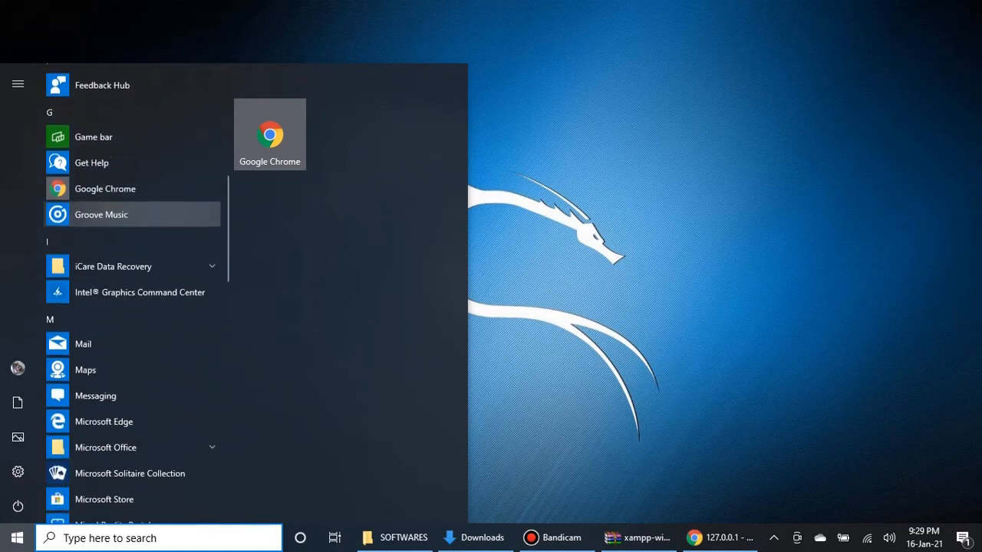
scroll(130, 326, down, 7)
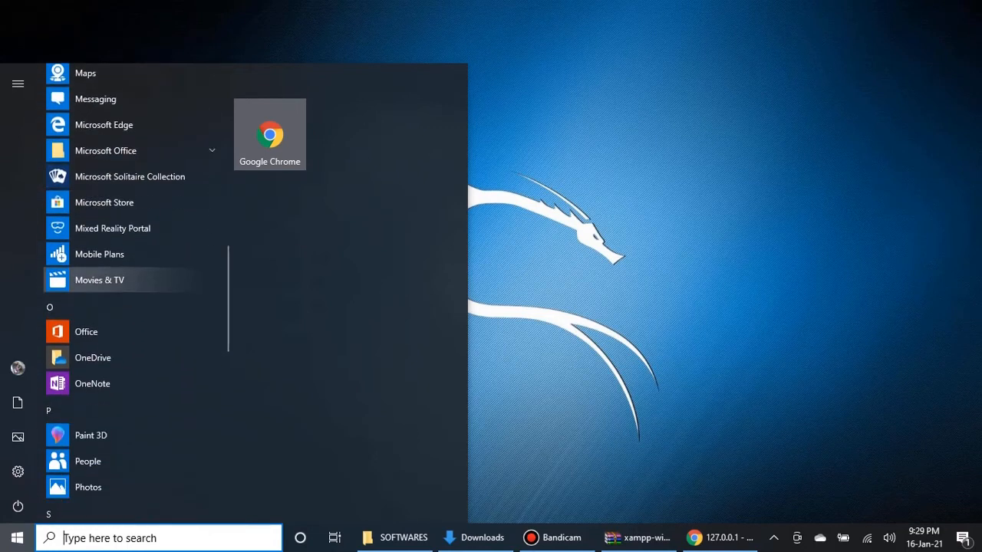
scroll(131, 328, down, 3)
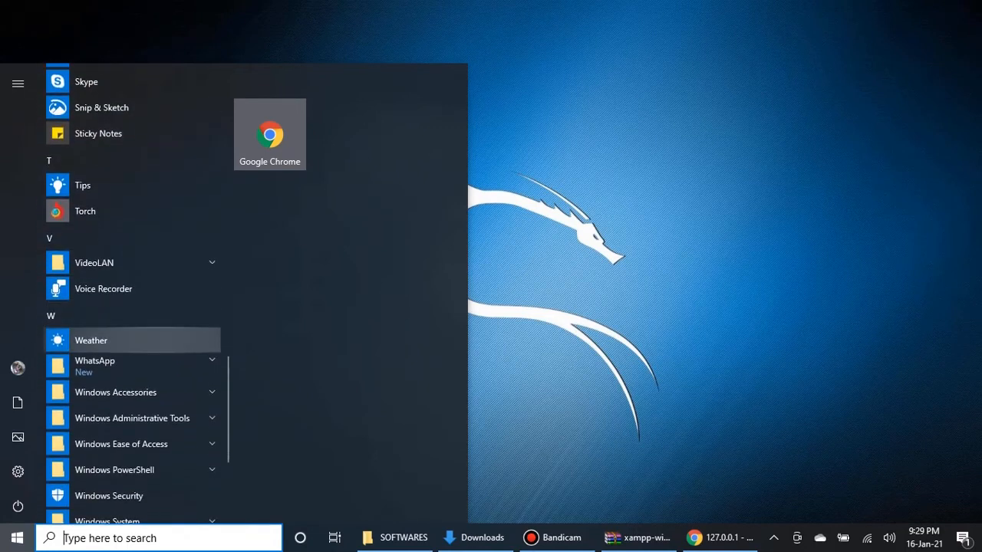
scroll(130, 331, down, 2)
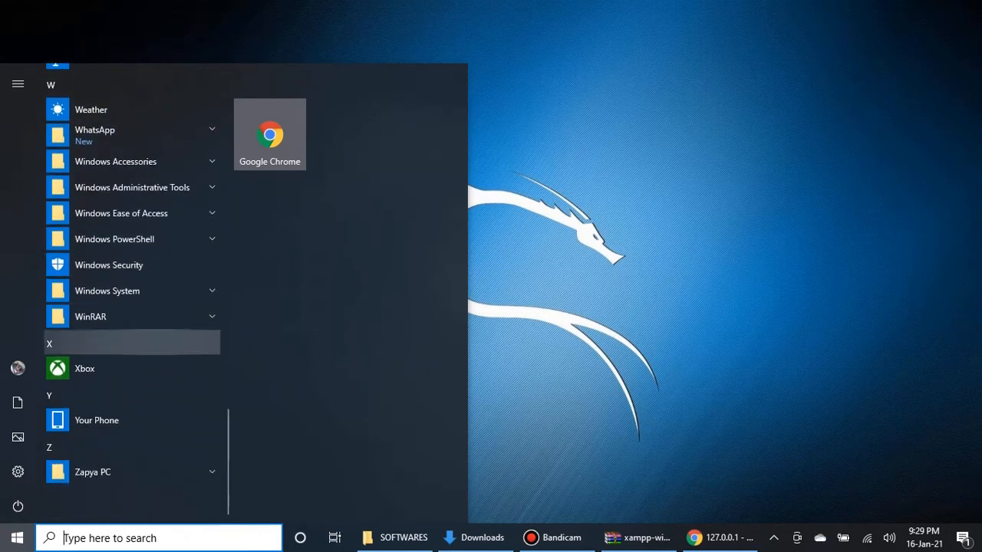
scroll(130, 468, up, 4)
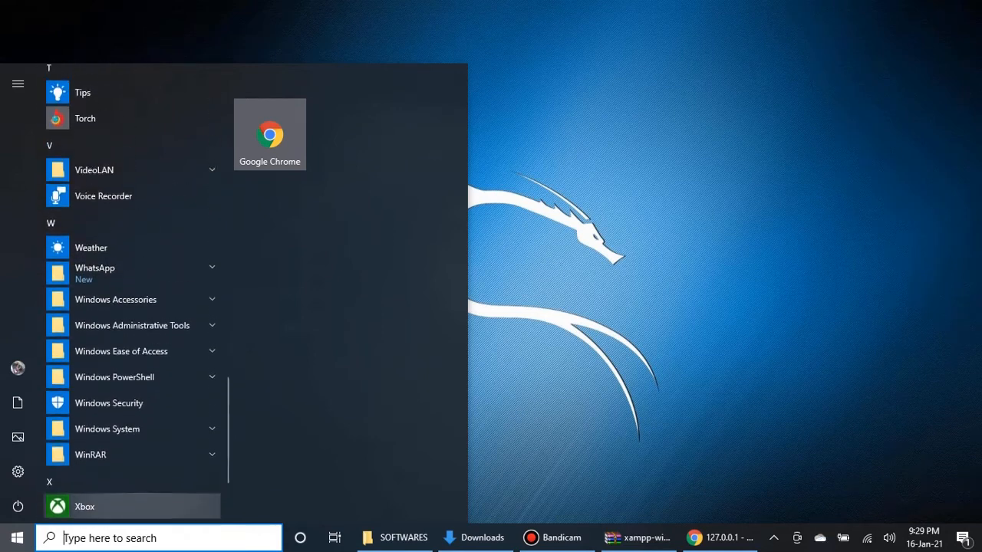
scroll(130, 467, up, 4)
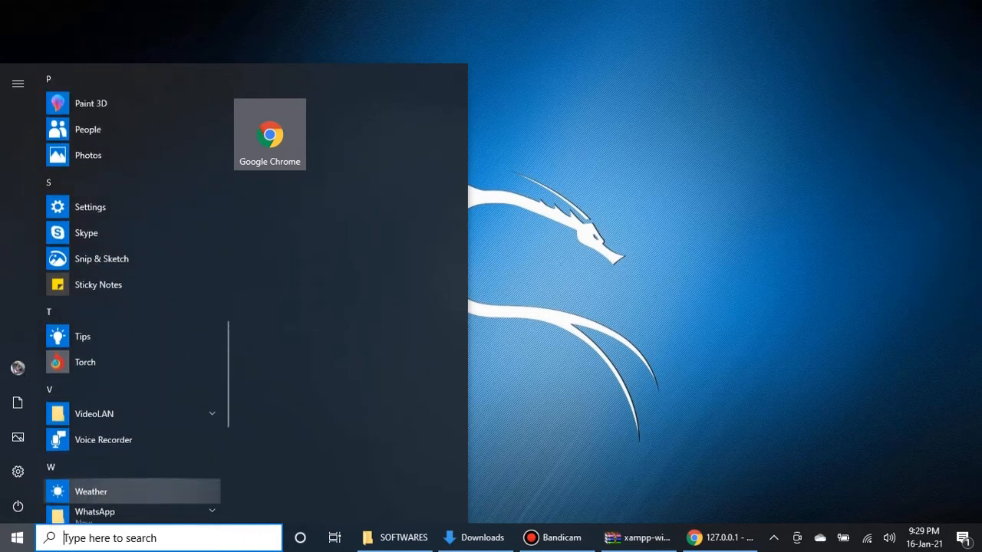
scroll(130, 472, up, 4)
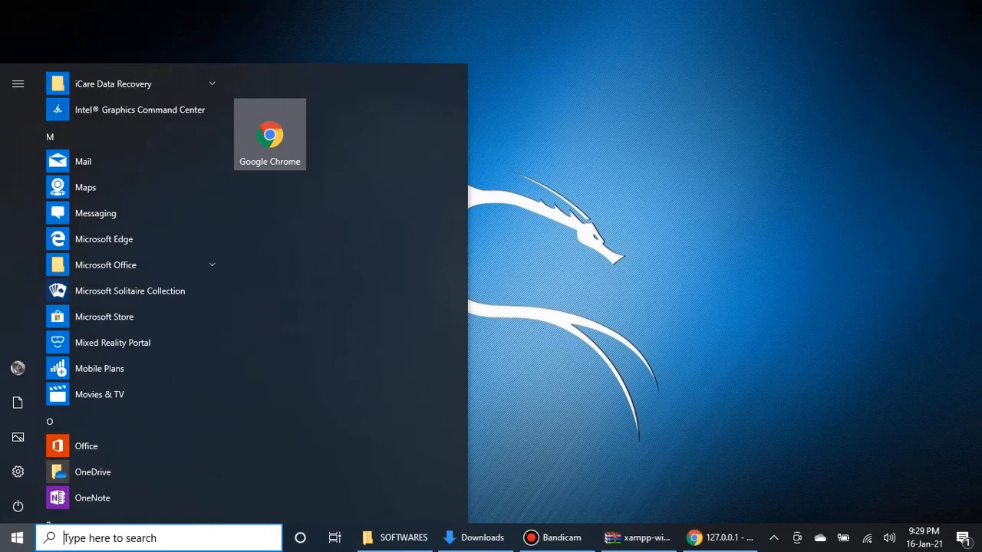
Search Windows for "xampp" and dismiss the search
text(xam)
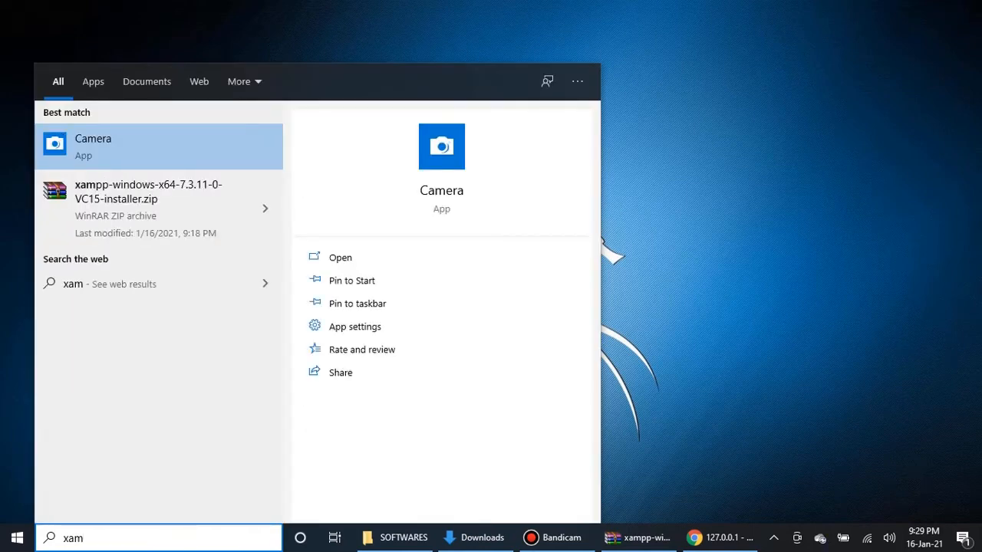
text(pp)
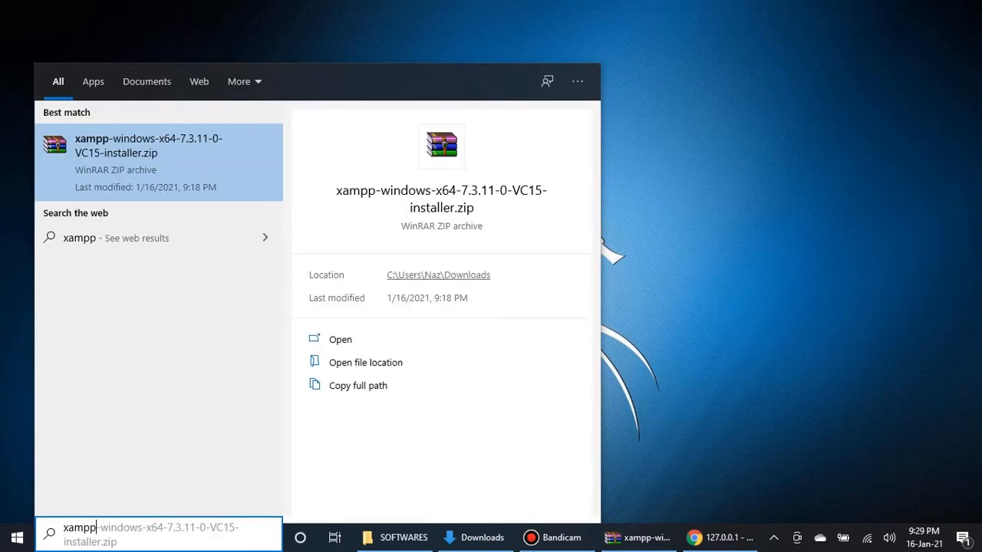
key(Escape)
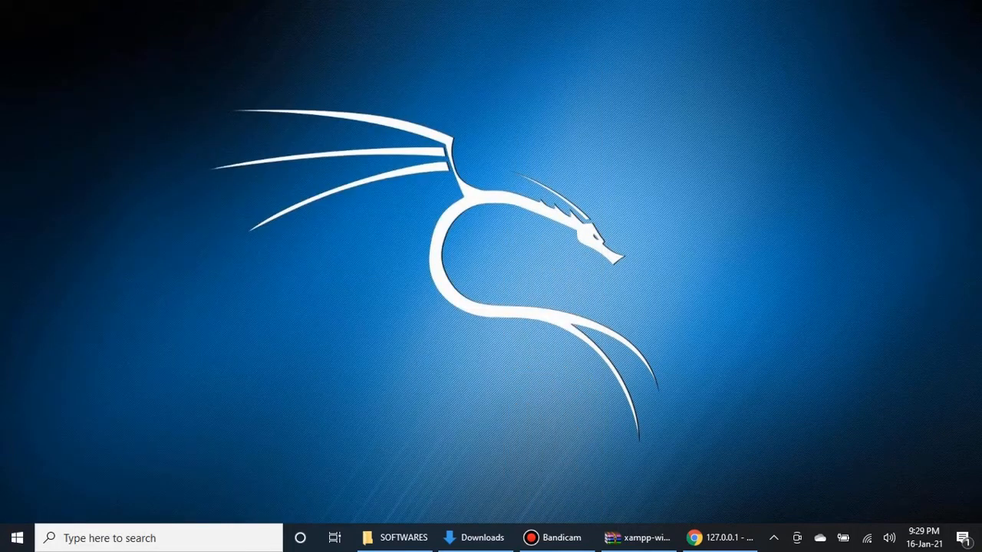
Open the xampp folder on Local Disk (C:) in File Explorer and locate xampp-control.exe
key(super+e)
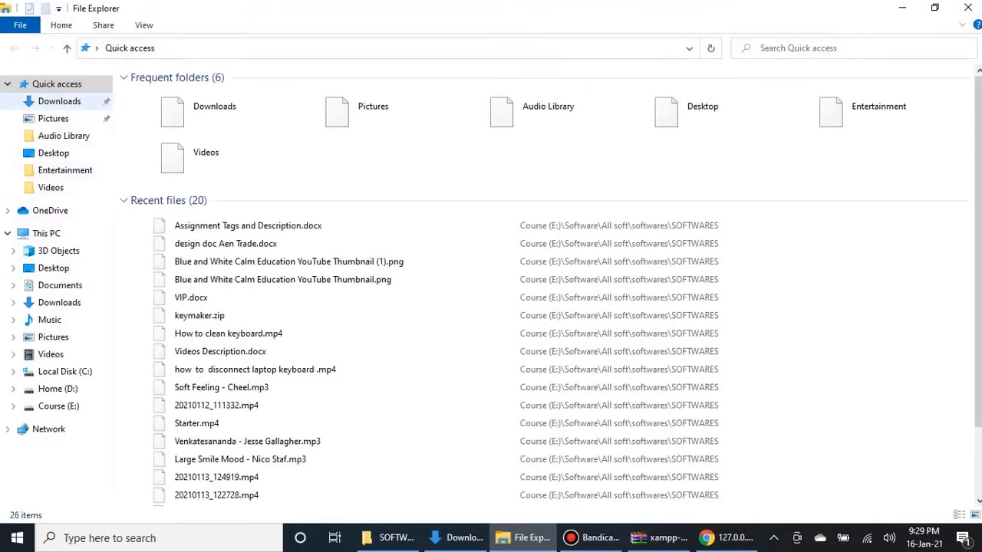
click(65, 372)
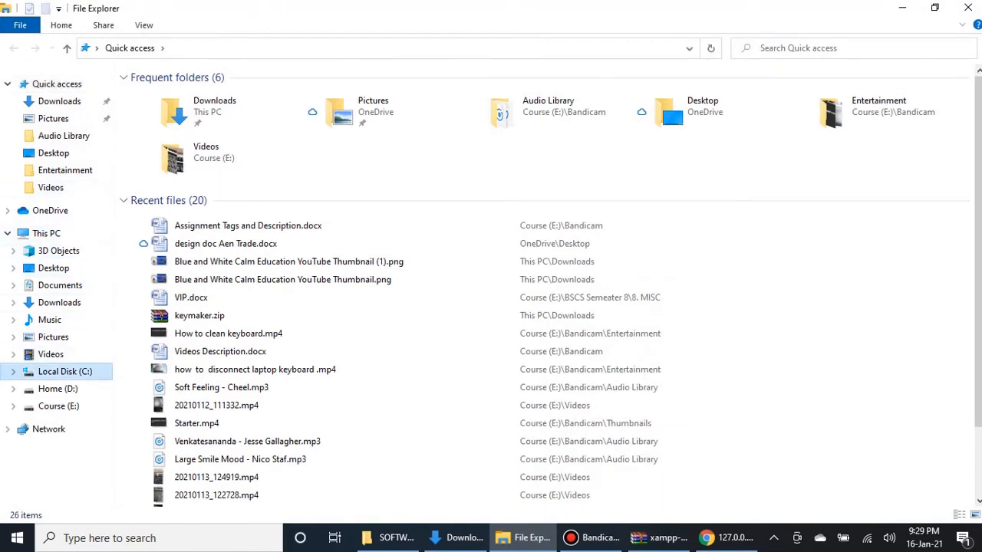
double_click(166, 185)
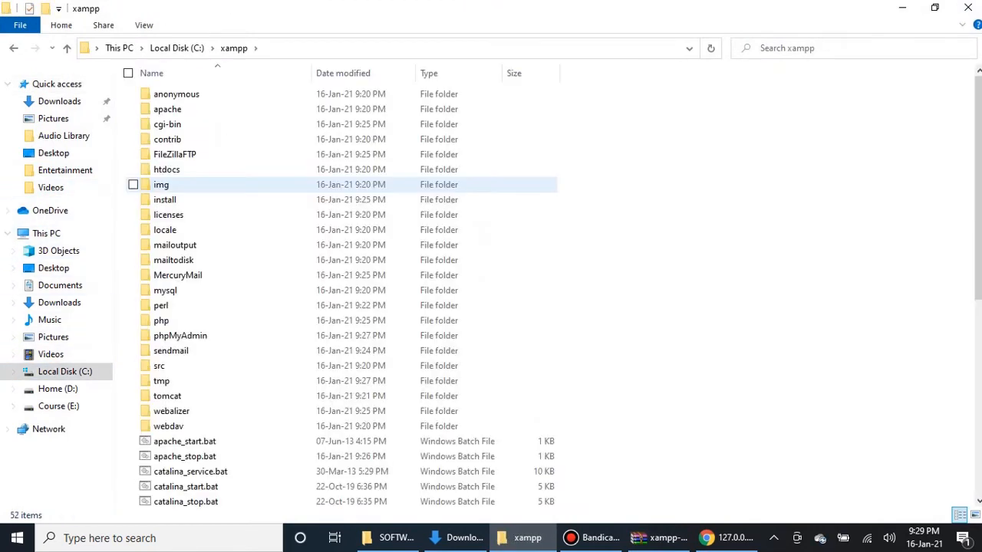
scroll(338, 319, down, 2)
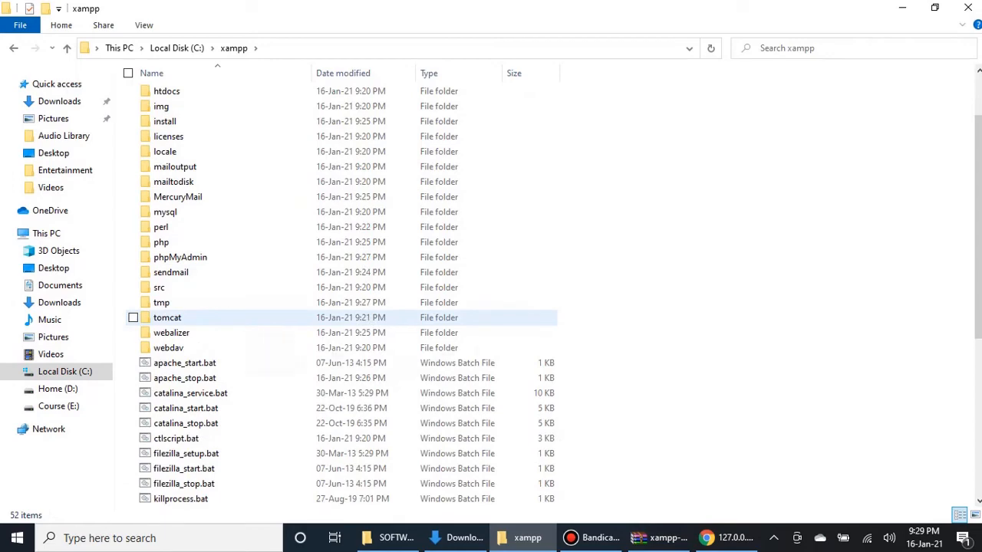
scroll(338, 319, down, 6)
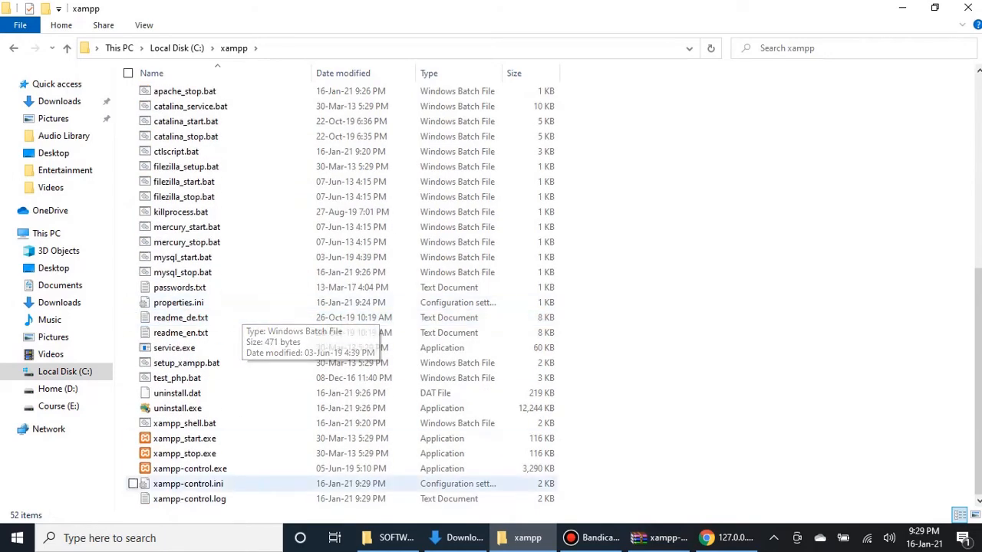
Pin xampp-control.exe to Start and close the File Explorer window
right_click(211, 469)
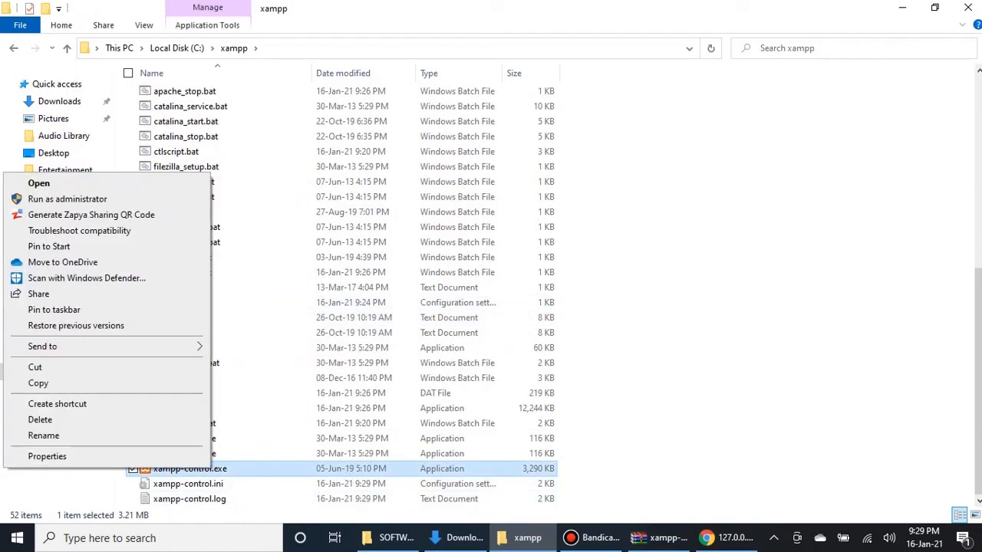
mouse_move(77, 345)
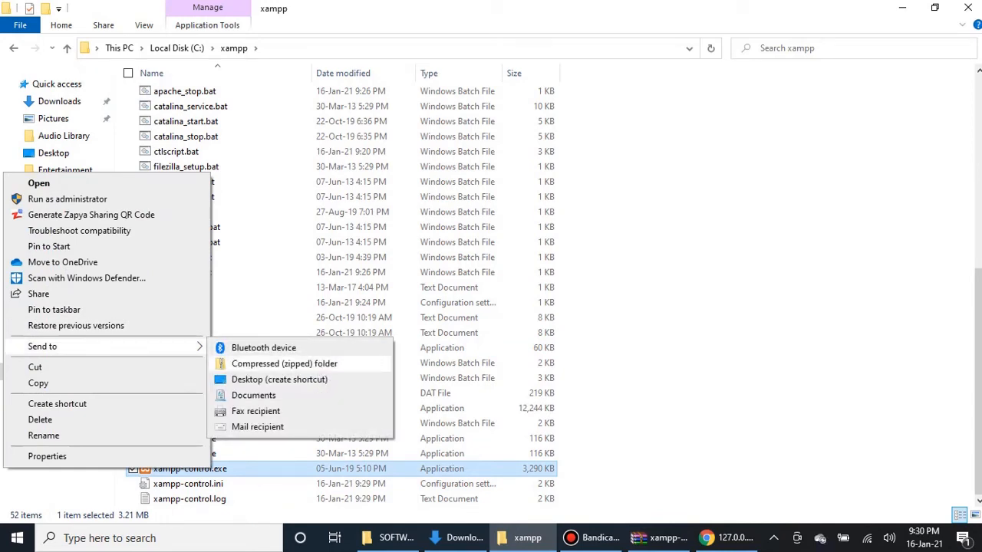
click(61, 248)
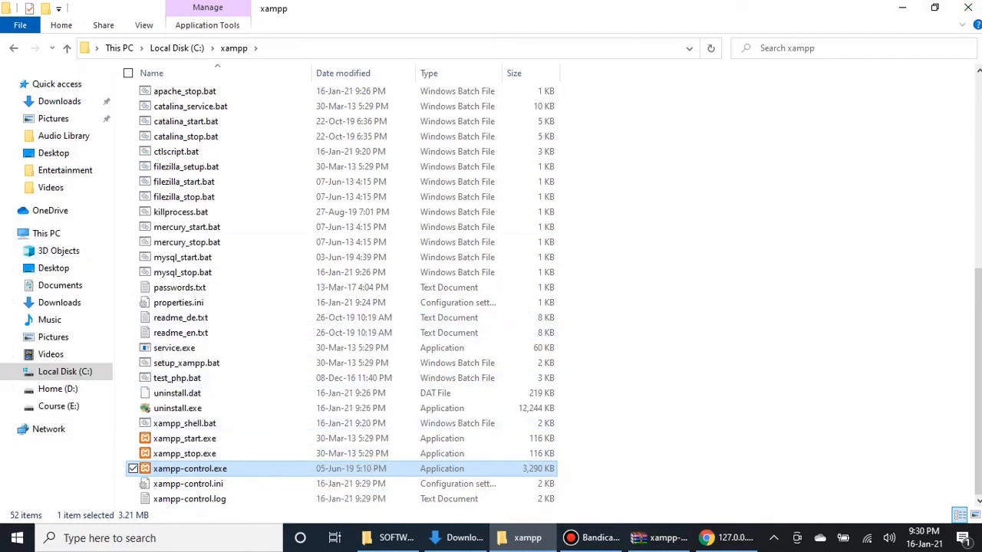
right_click(190, 467)
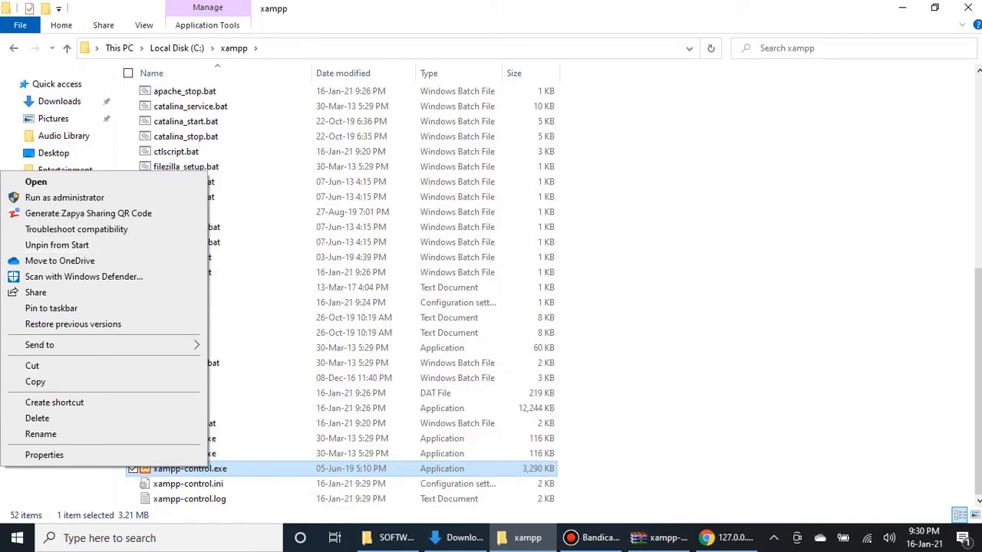
click(968, 8)
Launch xampp-control from its Start tile, start the Apache and MySQL modules, and minimize the control panel
click(17, 538)
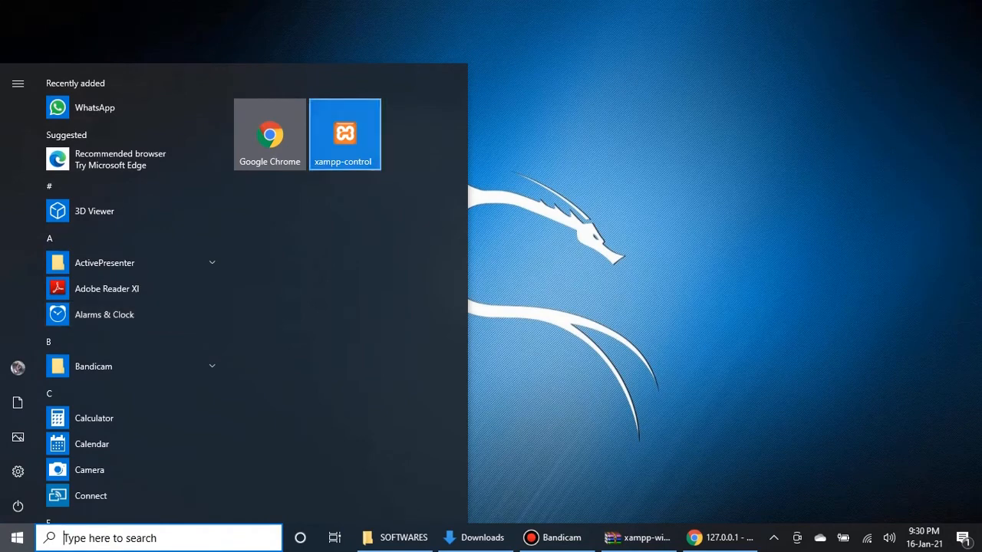
click(344, 134)
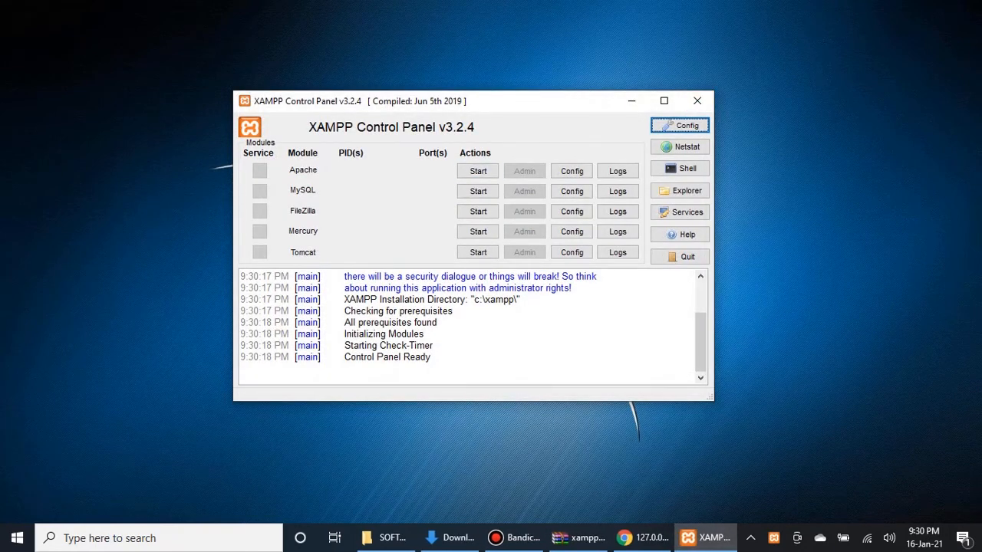
drag(529, 101, 510, 106)
click(458, 175)
click(459, 195)
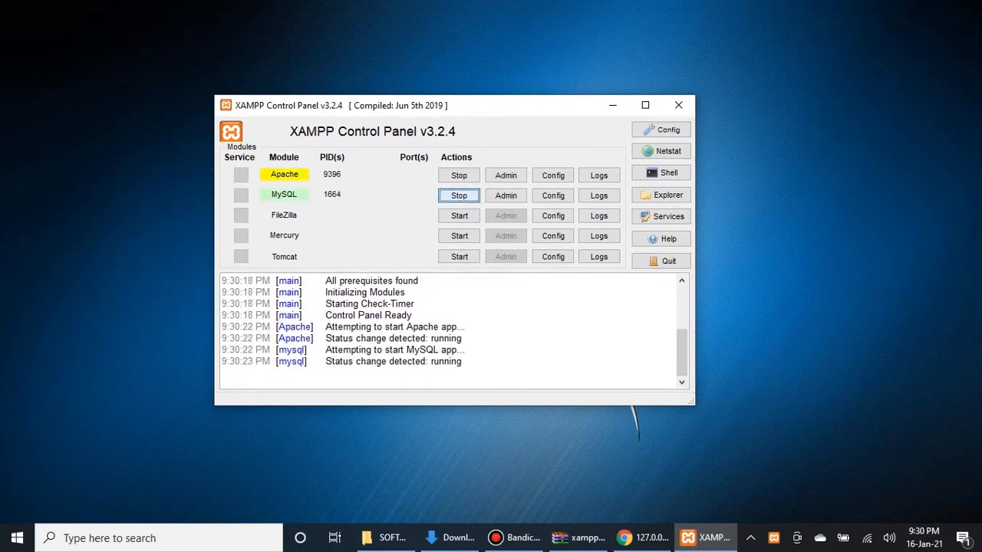
click(612, 105)
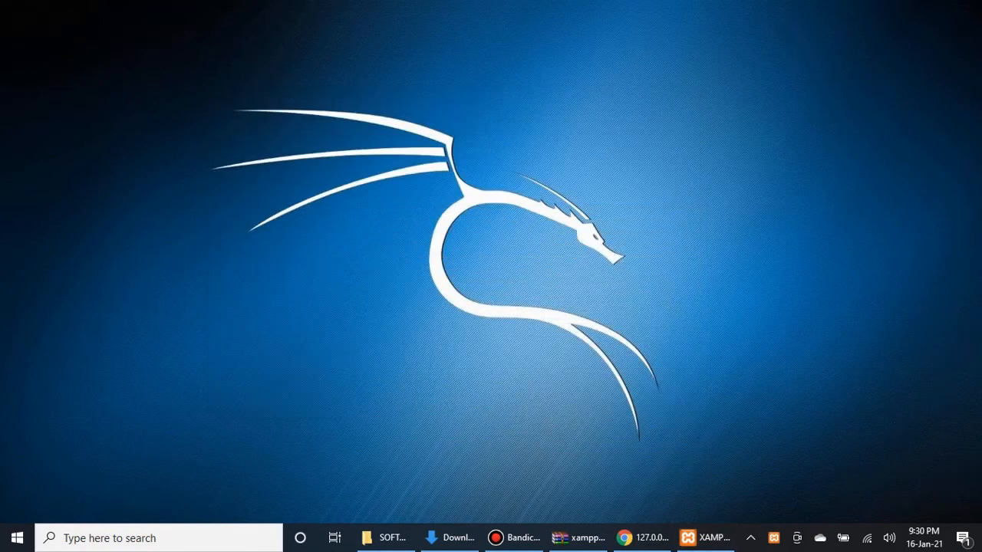
Switch to Chrome, reload the 127.0.0.1 page to check the XAMPP dashboard, and minimize the browser
click(641, 538)
key(F5)
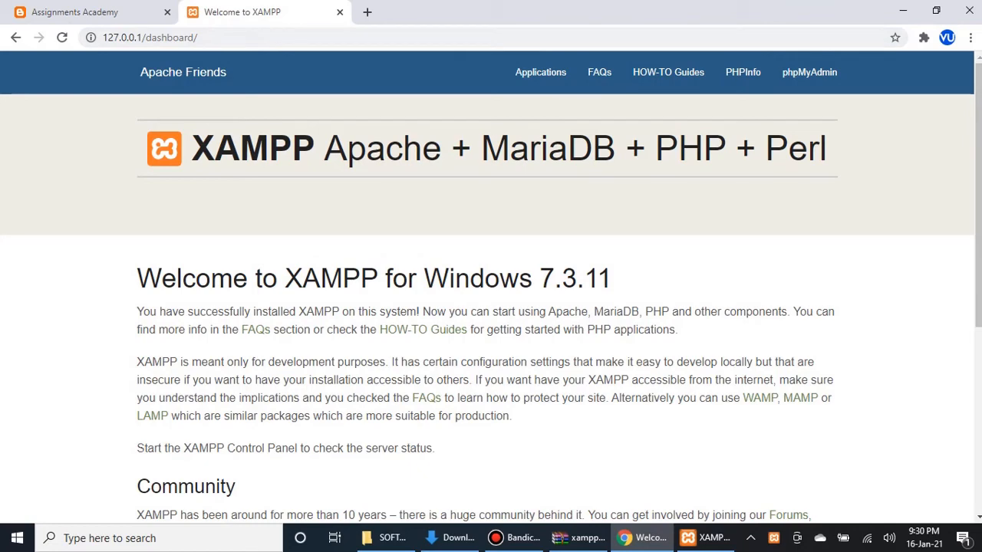
click(903, 11)
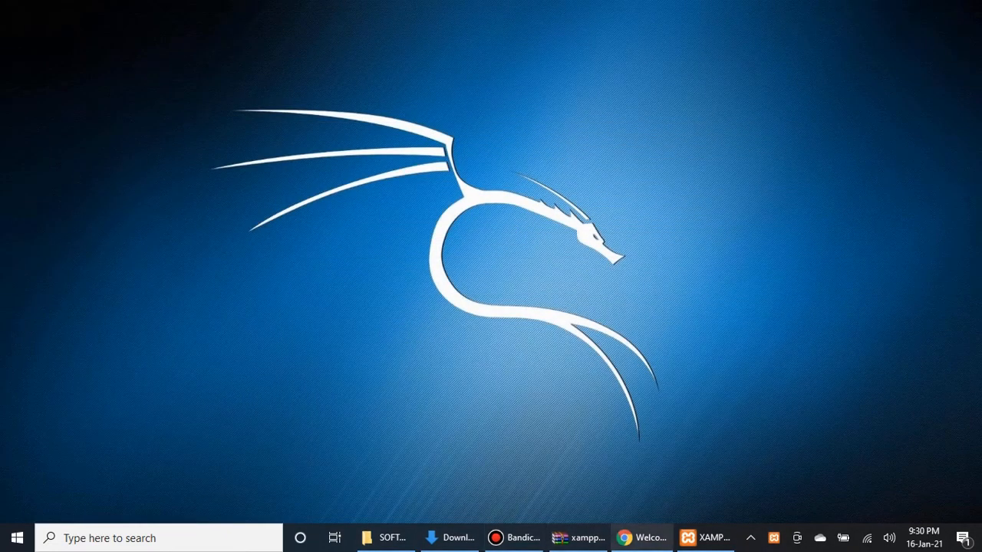
click(641, 537)
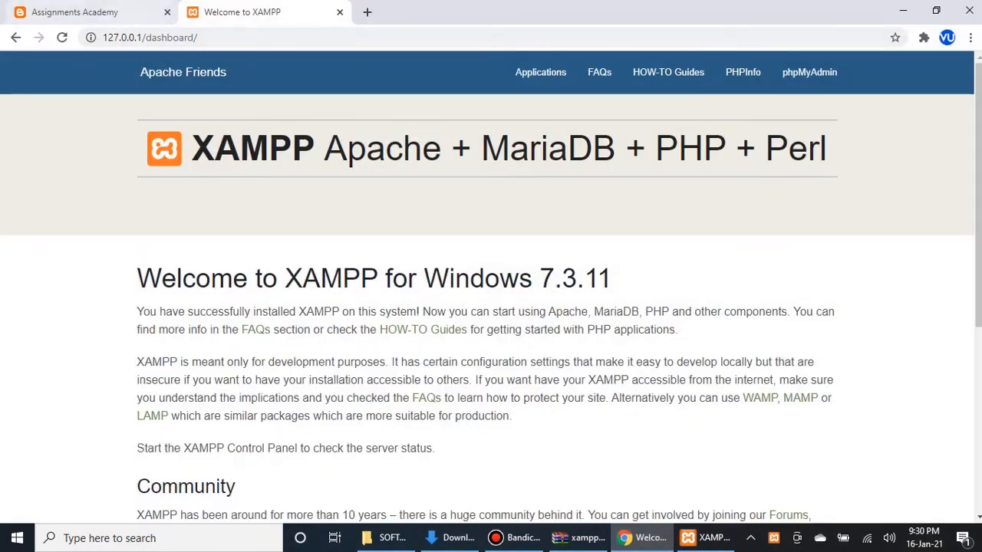
click(641, 538)
Switch to File Explorer and open the htdocs folder inside C:\xampp
click(383, 537)
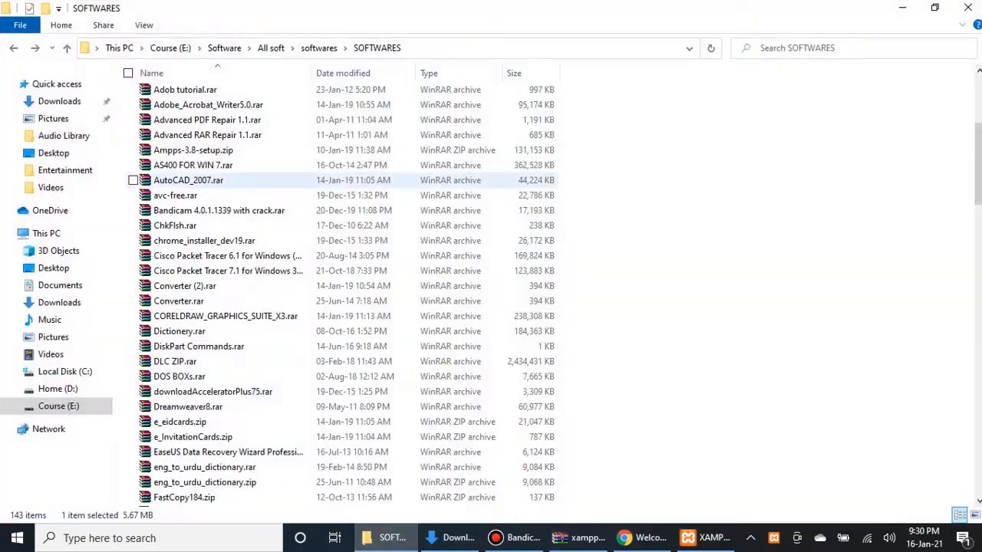
click(52, 354)
click(64, 372)
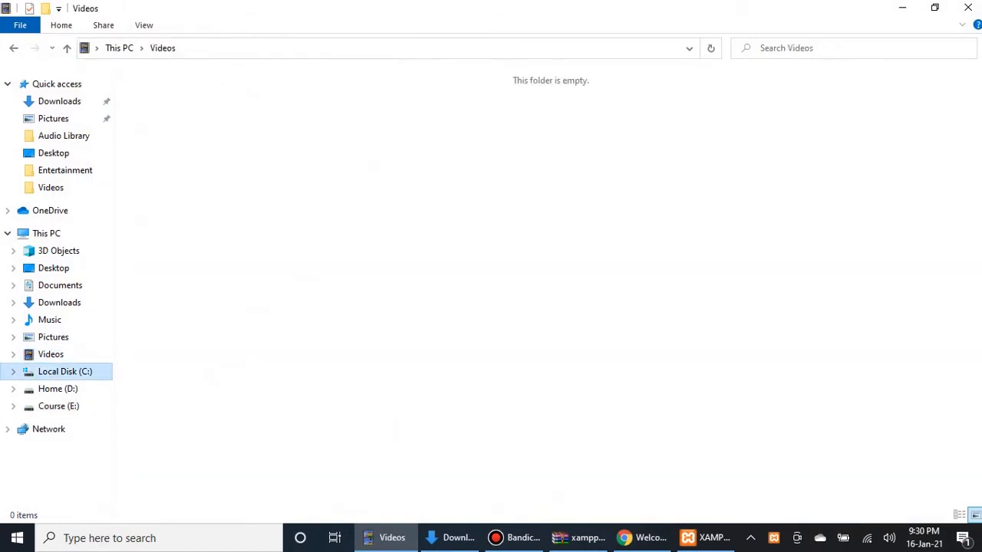
double_click(166, 185)
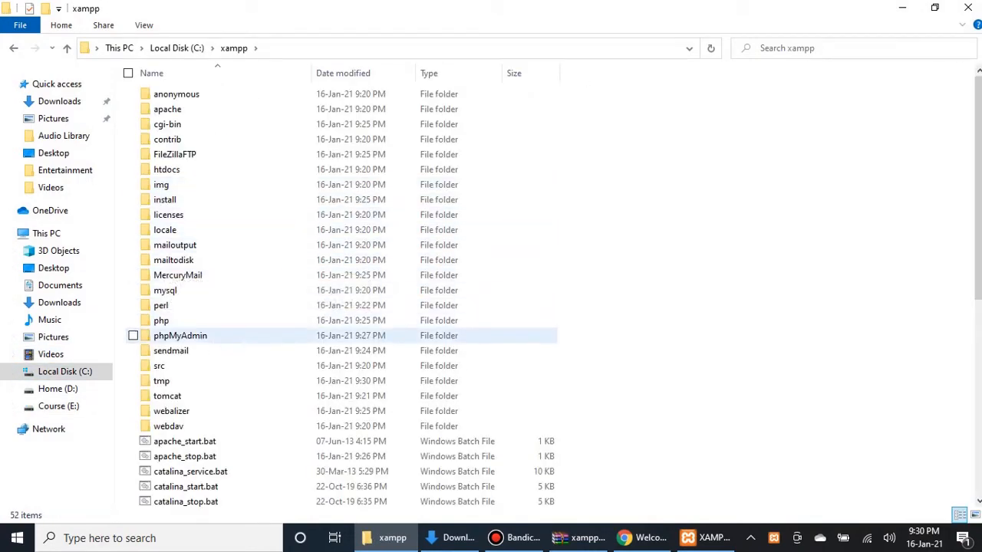
double_click(166, 170)
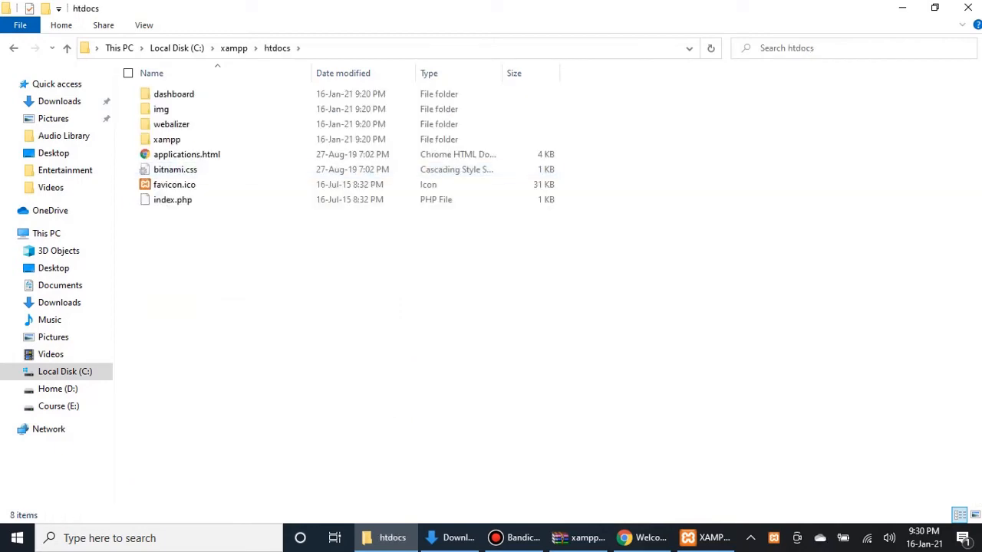
Open index.php from htdocs with Notepad, always using it for .php files, and close Notepad after viewing the code
click(172, 199)
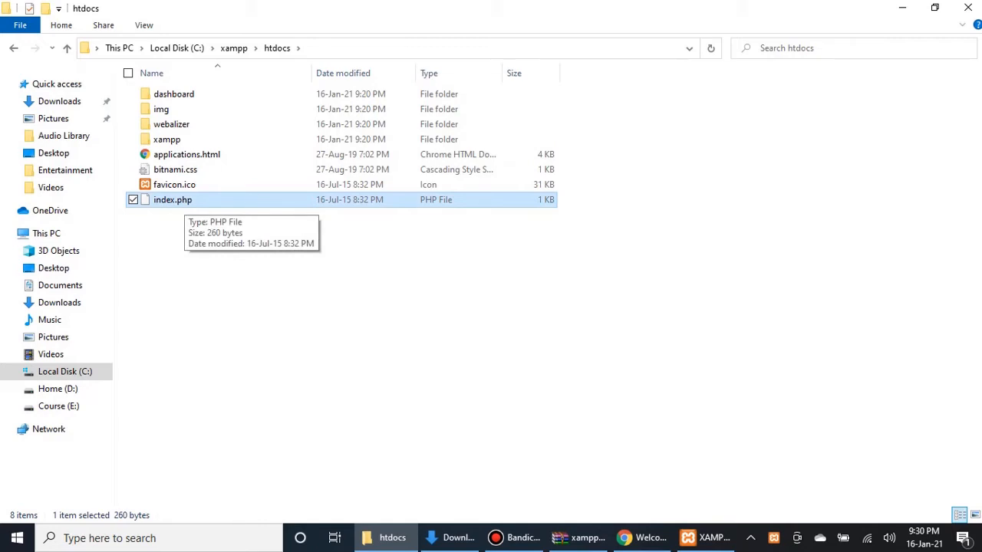
right_click(185, 202)
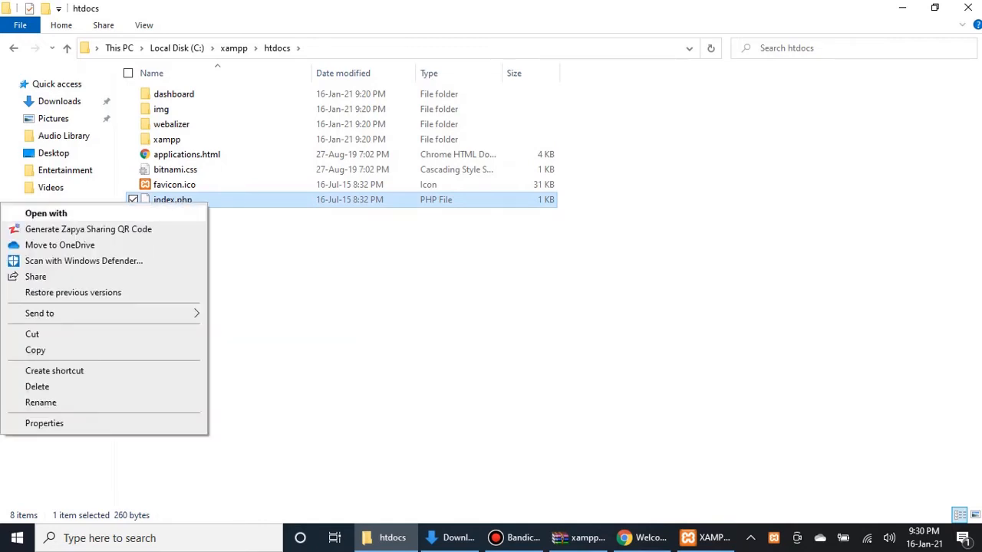
click(47, 213)
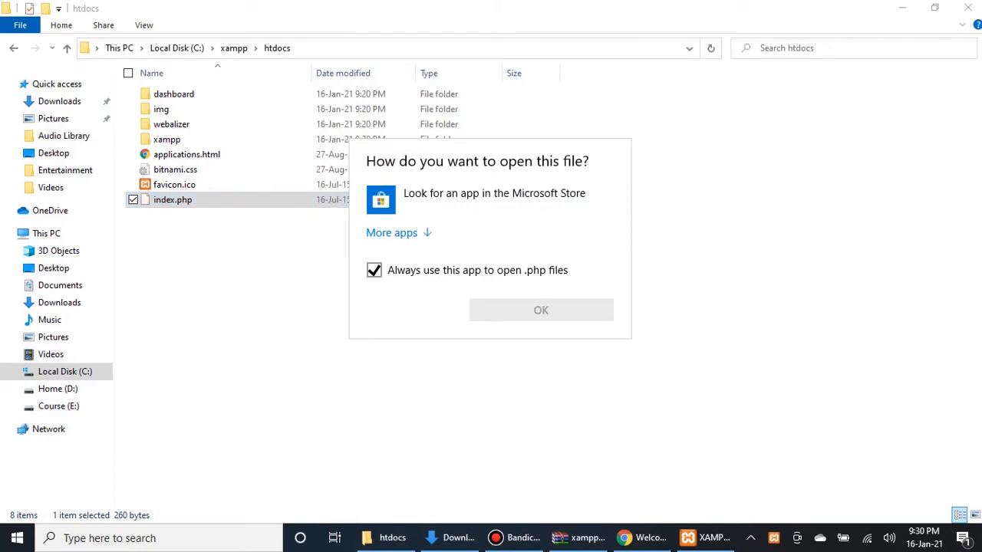
click(391, 233)
click(424, 376)
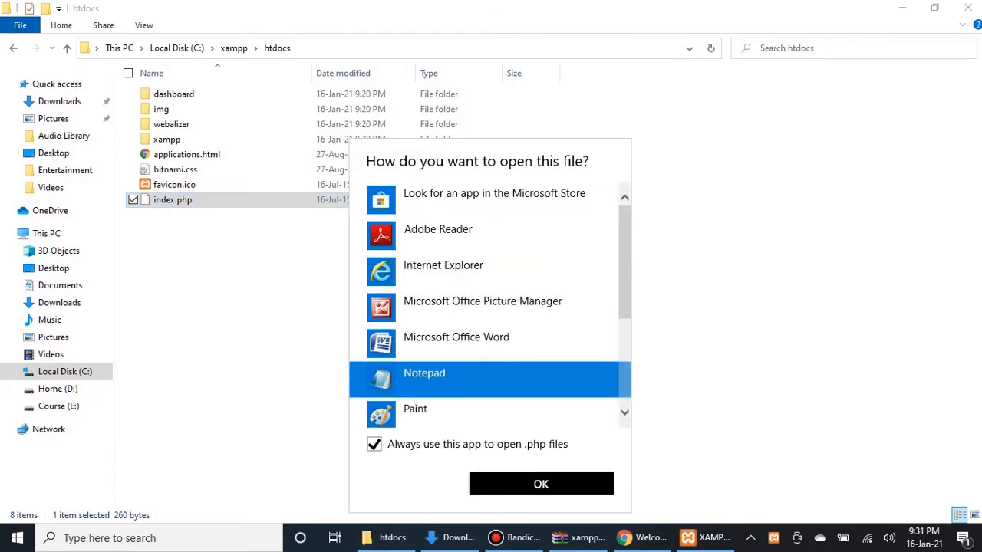
click(540, 484)
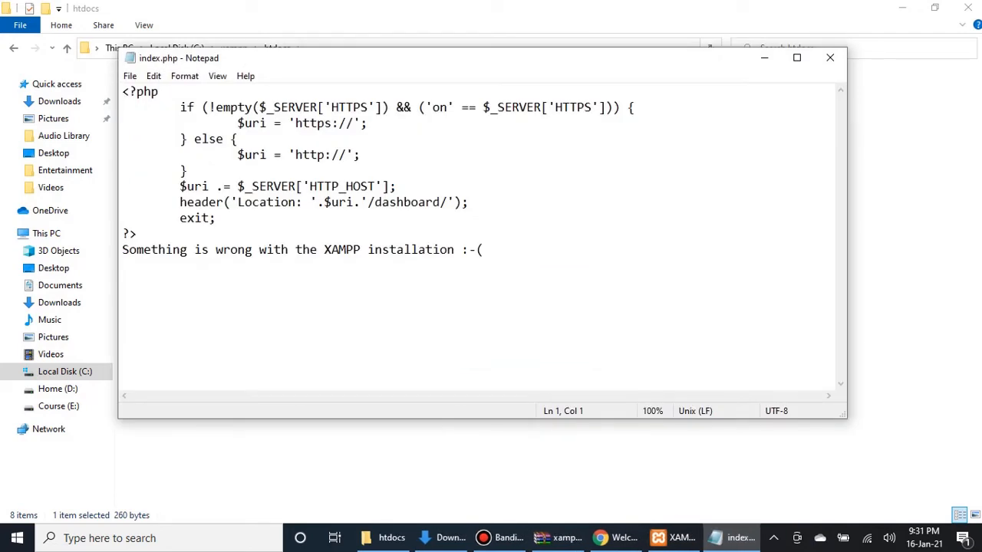
click(829, 58)
drag(187, 239, 279, 362)
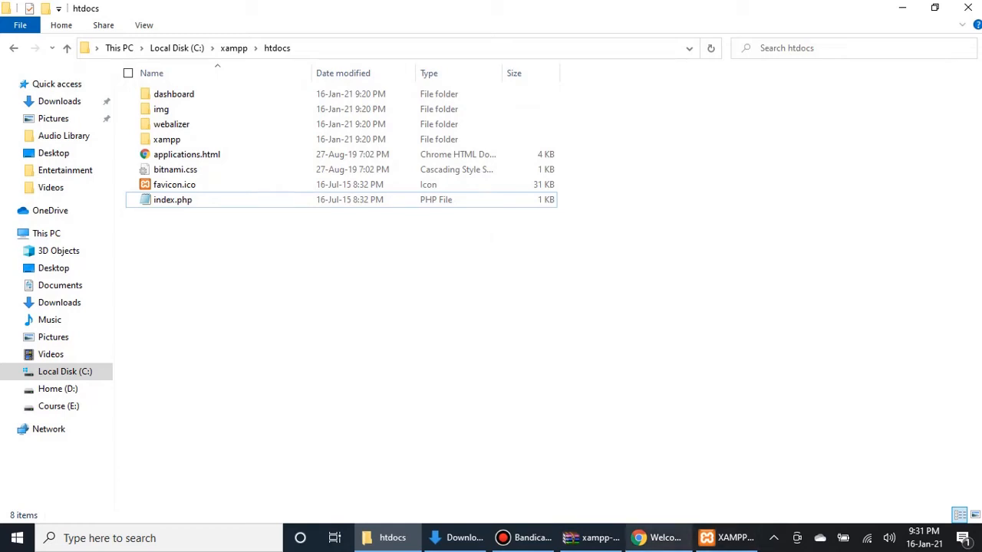
Move index.php from the htdocs folder to the desktop and return to the htdocs window
click(657, 538)
click(657, 538)
right_click(213, 200)
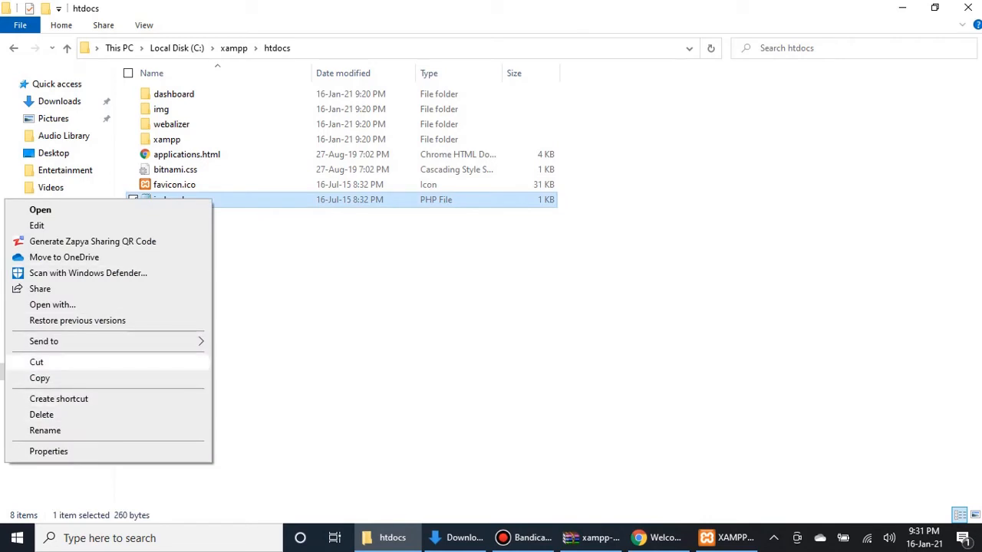
click(36, 362)
click(902, 8)
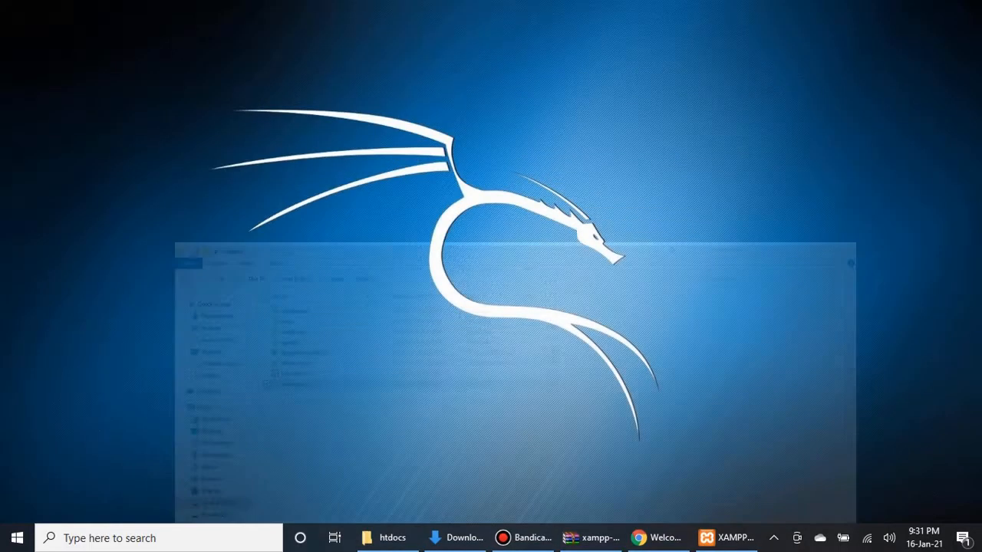
right_click(394, 128)
click(428, 189)
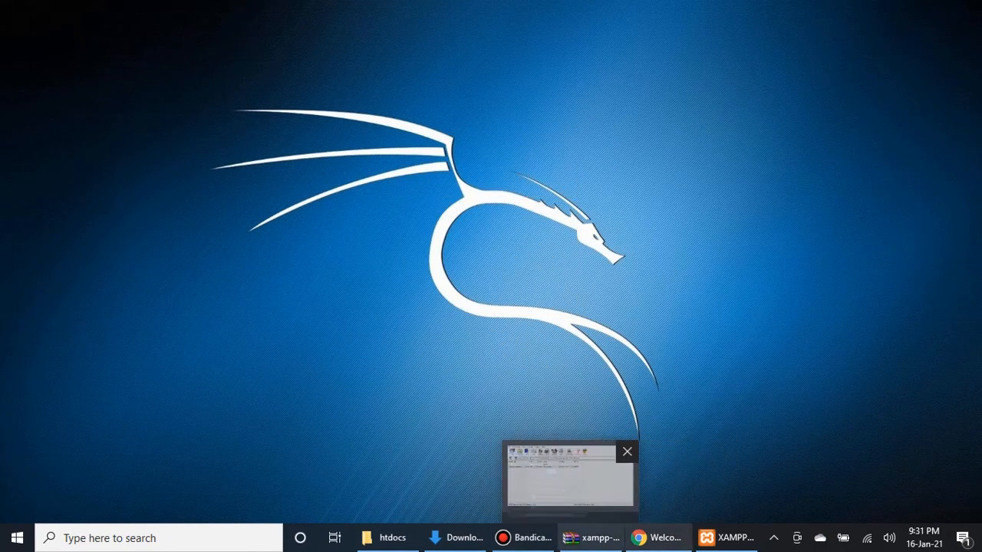
click(397, 476)
Create a new text document in htdocs and name it index.php, accepting the changed file extension
right_click(100, 133)
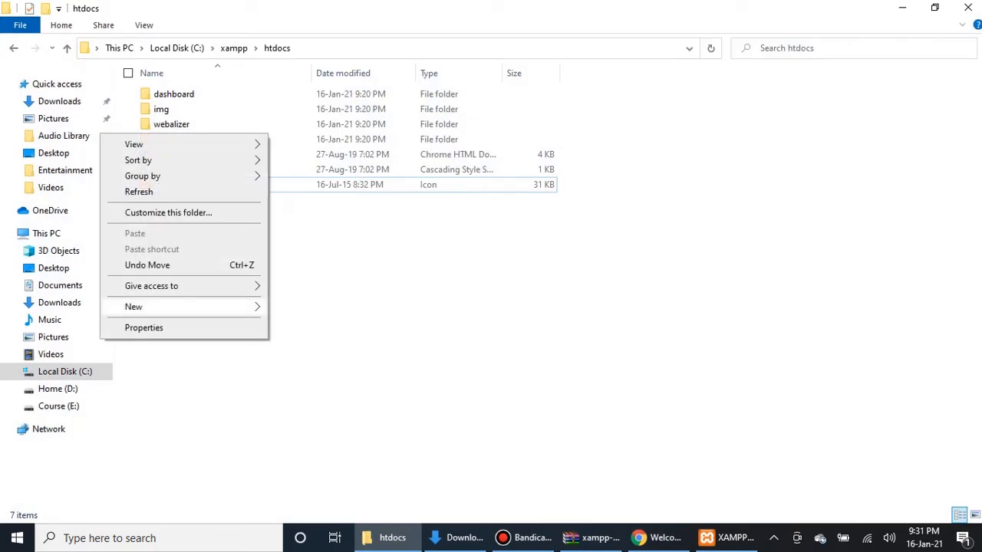
mouse_move(184, 307)
click(314, 440)
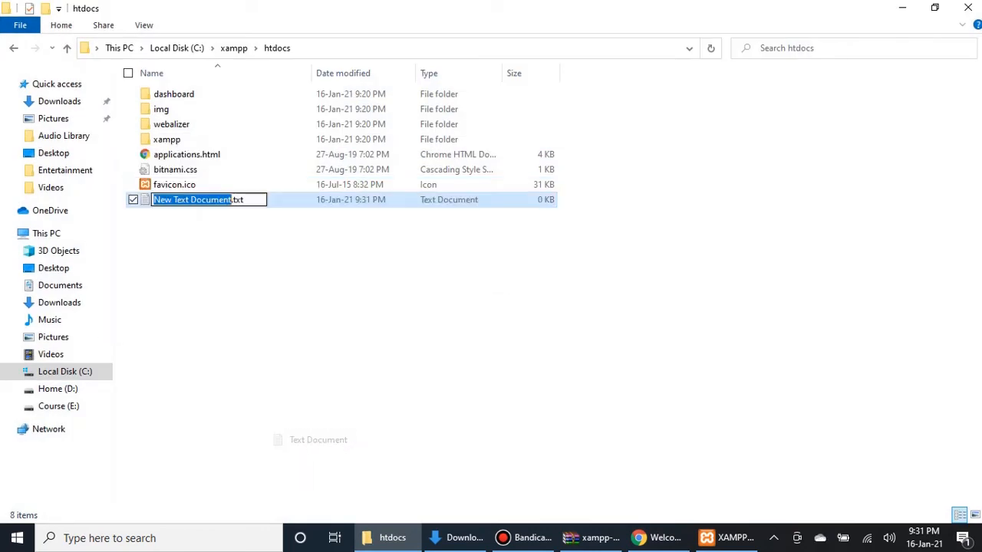
text(ind)
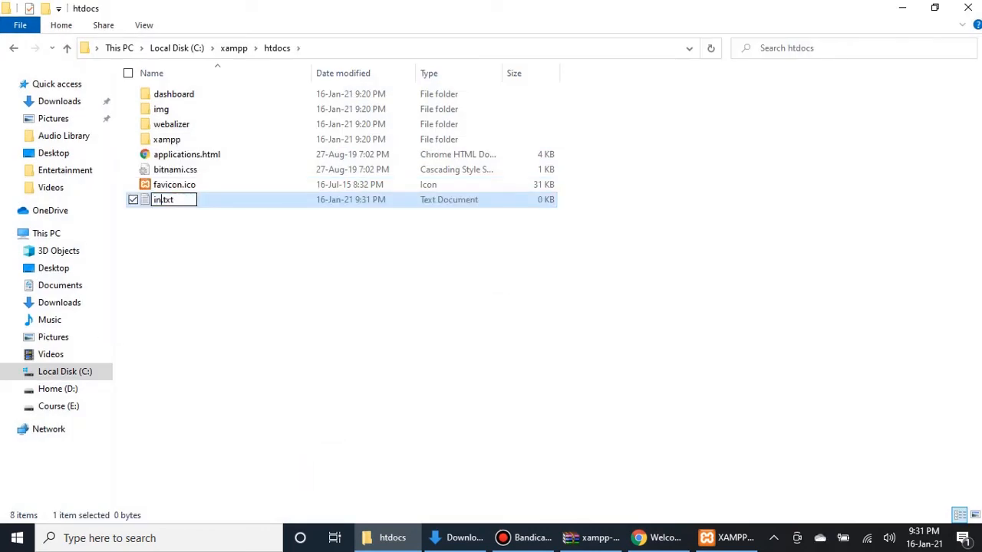
text(ex)
key(Right)
key(Delete)
key(Delete)
key(Delete)
text(php)
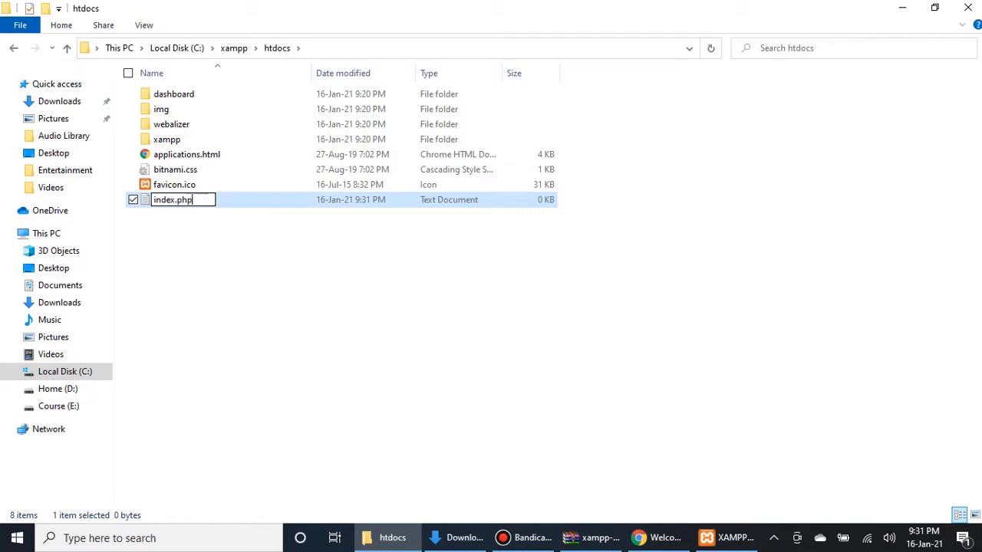
key(Return)
key(Return)
Open the new index.php, write a PHP block containing the line echo ""Welcome"; and save the file while closing Notepad
key(Return)
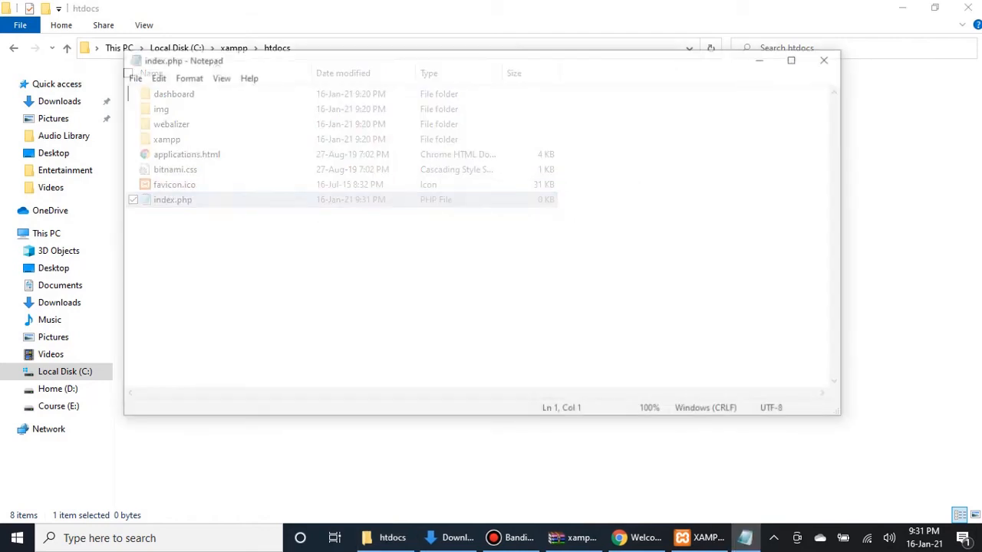
text(<)
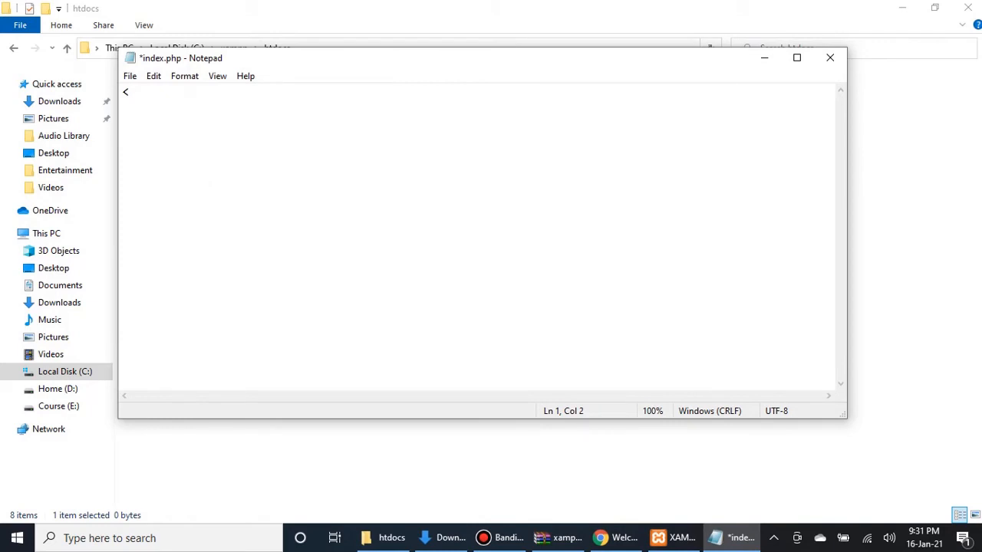
text(?php   )
text(?>)
key(Return)
text(echo)
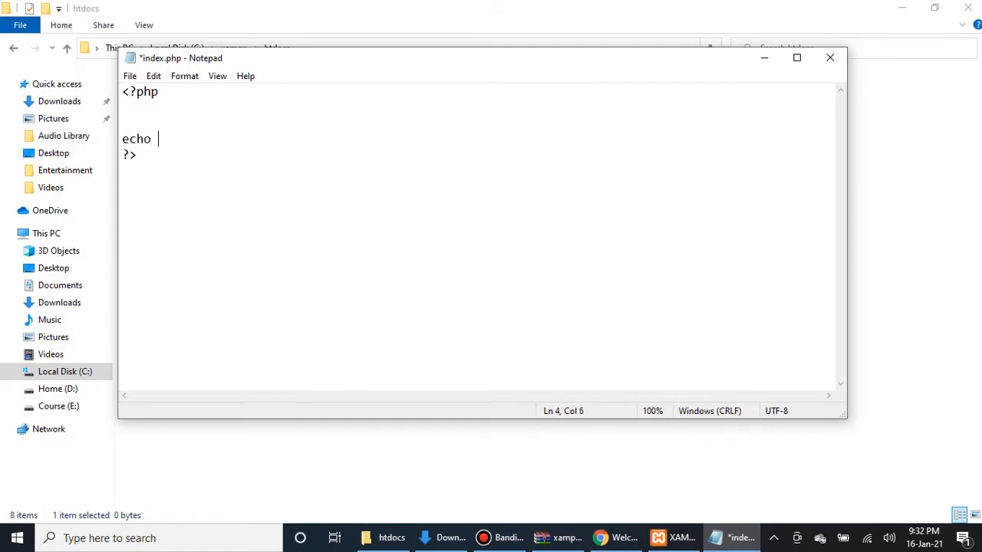
text( |)
key(BackSpace)
text(""Welcome)
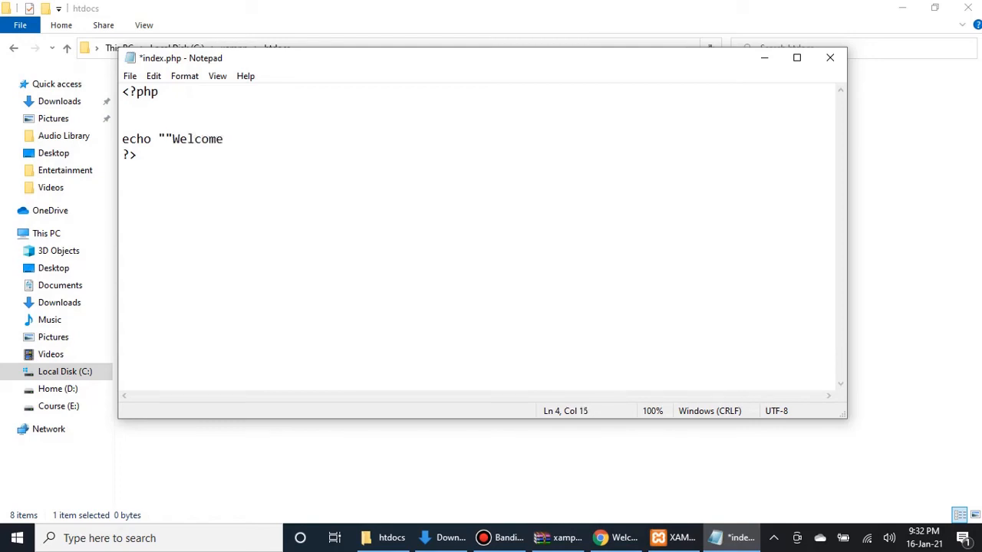
text(";)
click(830, 58)
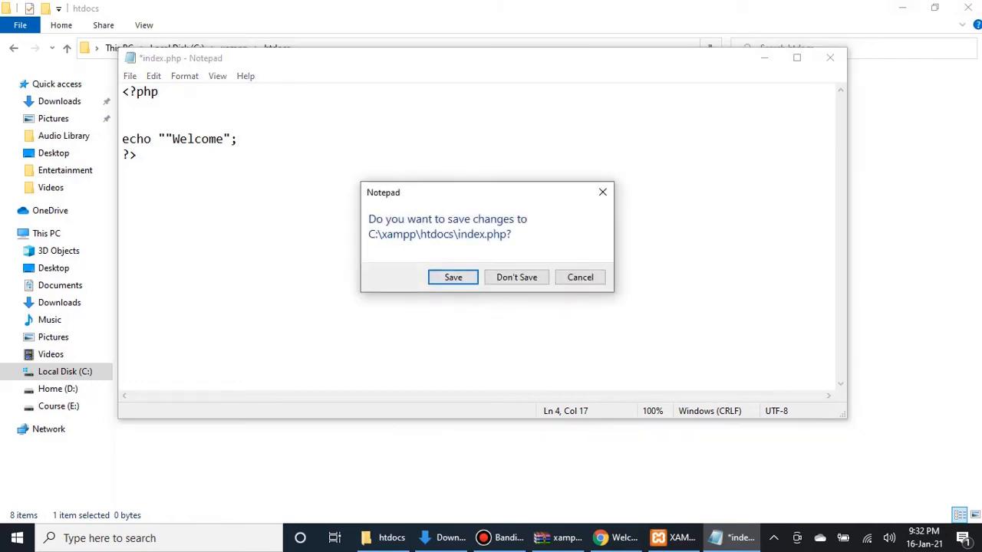
key(Return)
Switch to Chrome, go back from the XAMPP dashboard, and load 127.0.0.1 to test the new index page
mouse_move(659, 537)
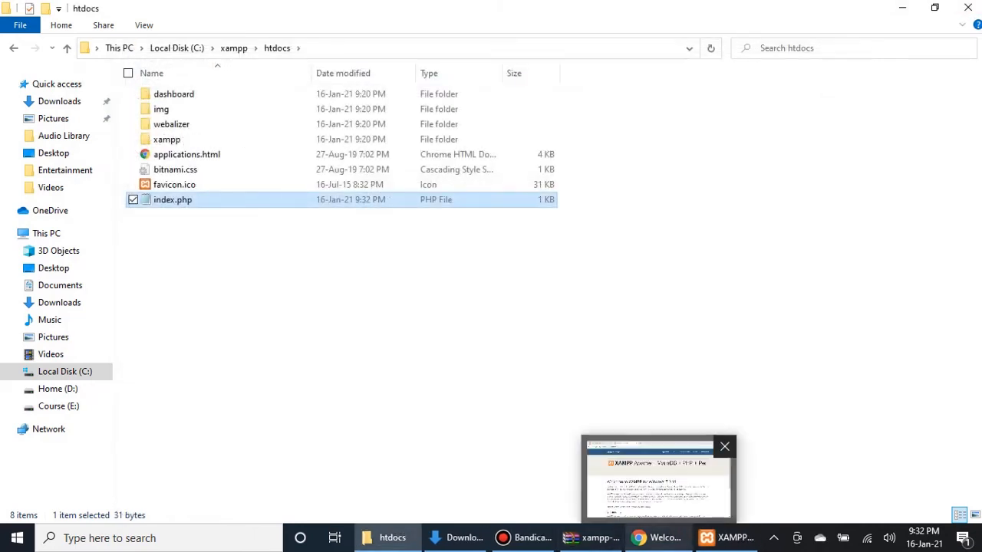
click(658, 479)
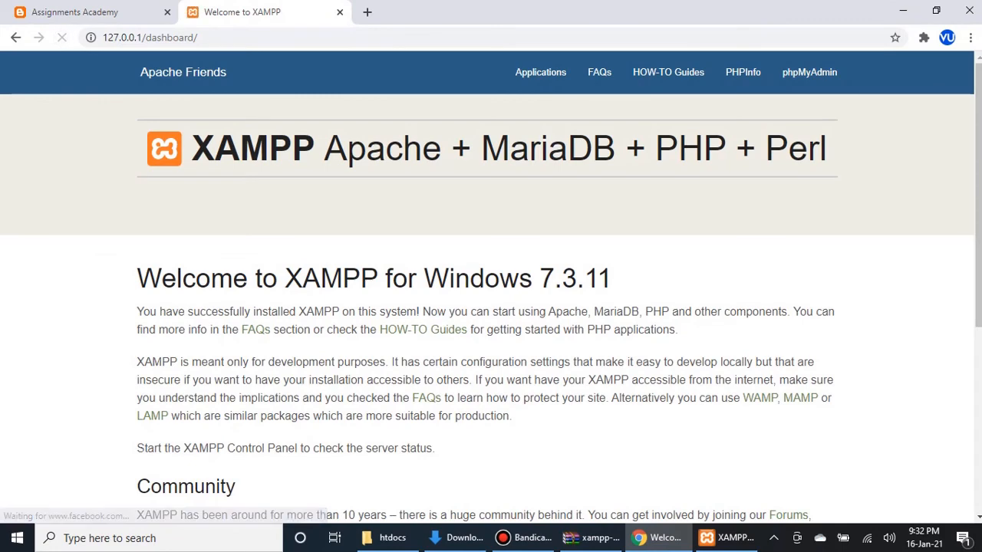
click(16, 38)
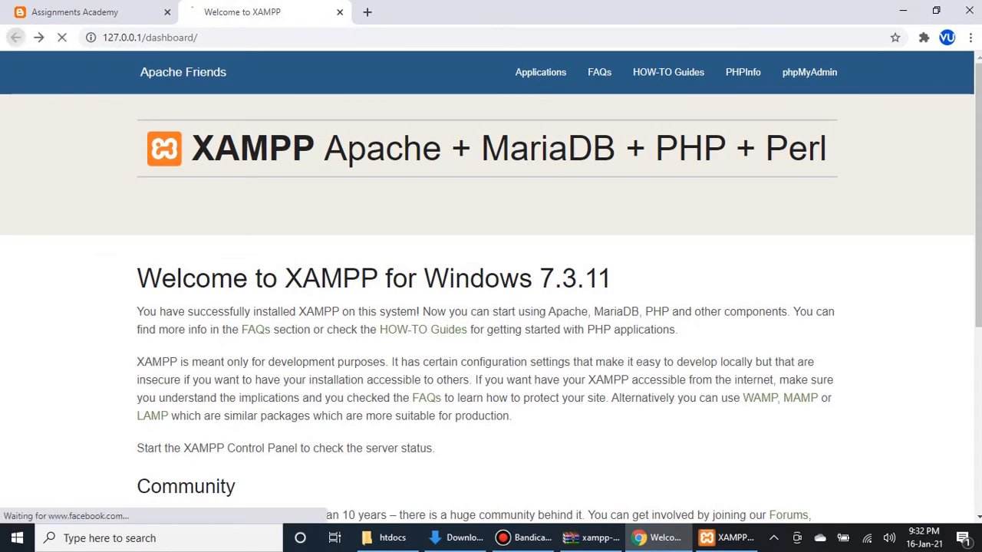
text(12)
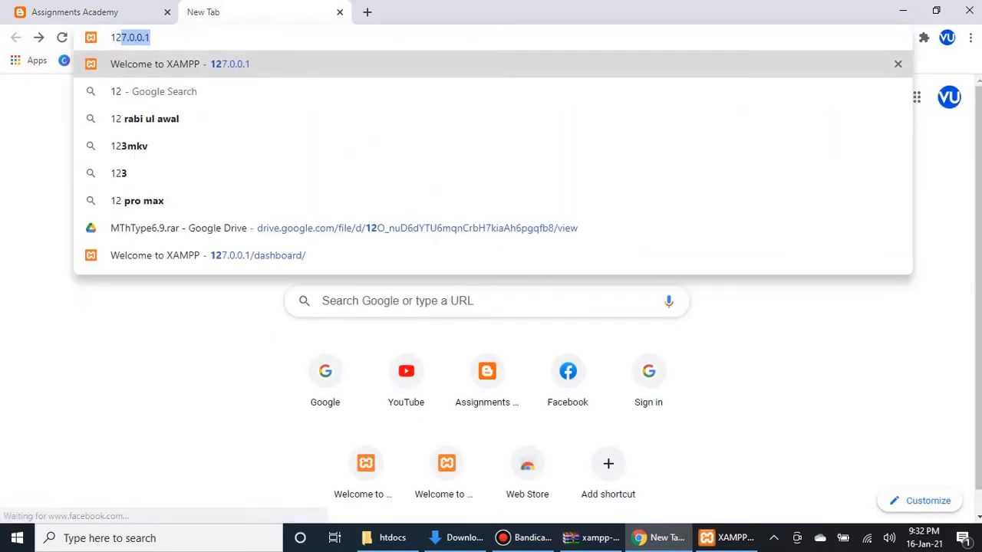
key(Return)
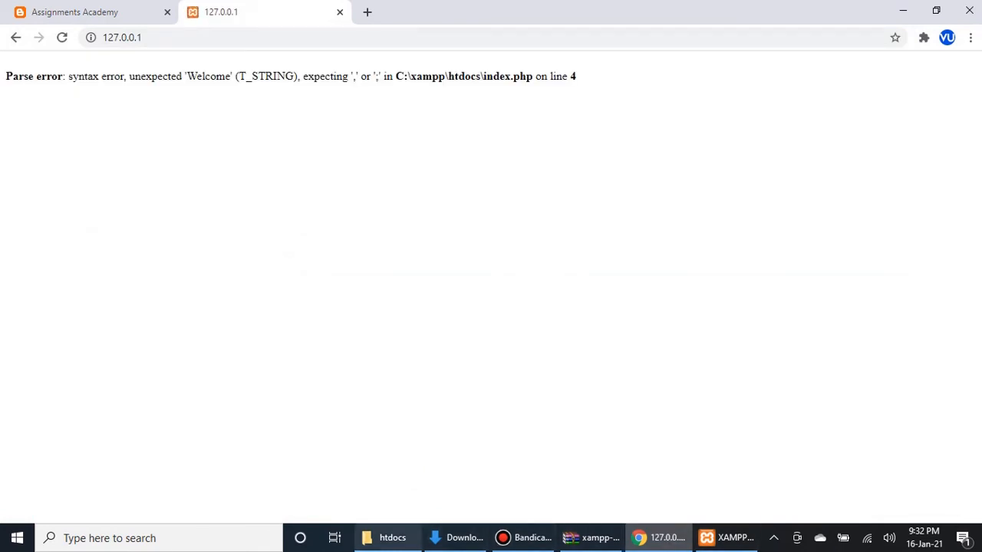
Return to File Explorer, reopen index.php, delete the extra quotation mark before Welcome in the echo line, and save and close the file
click(658, 537)
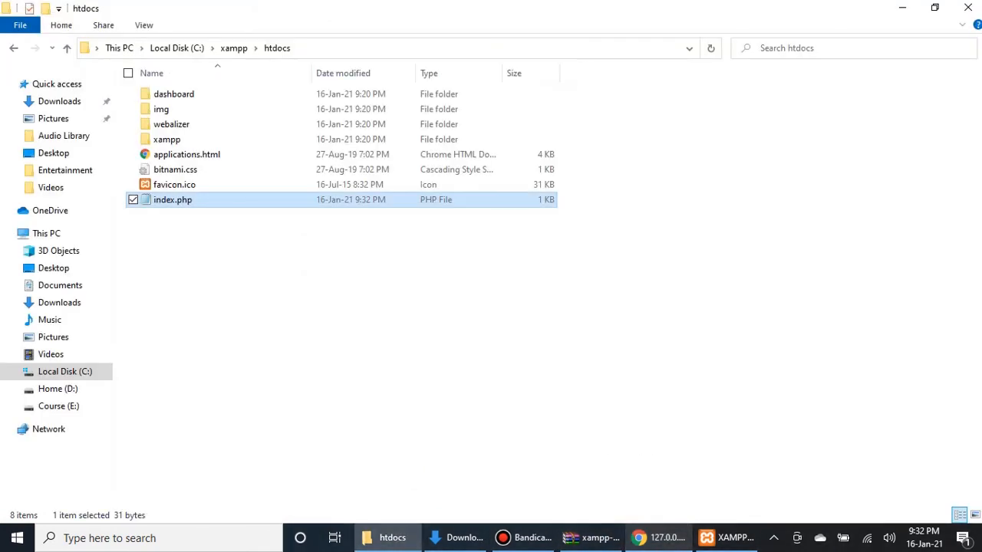
key(Return)
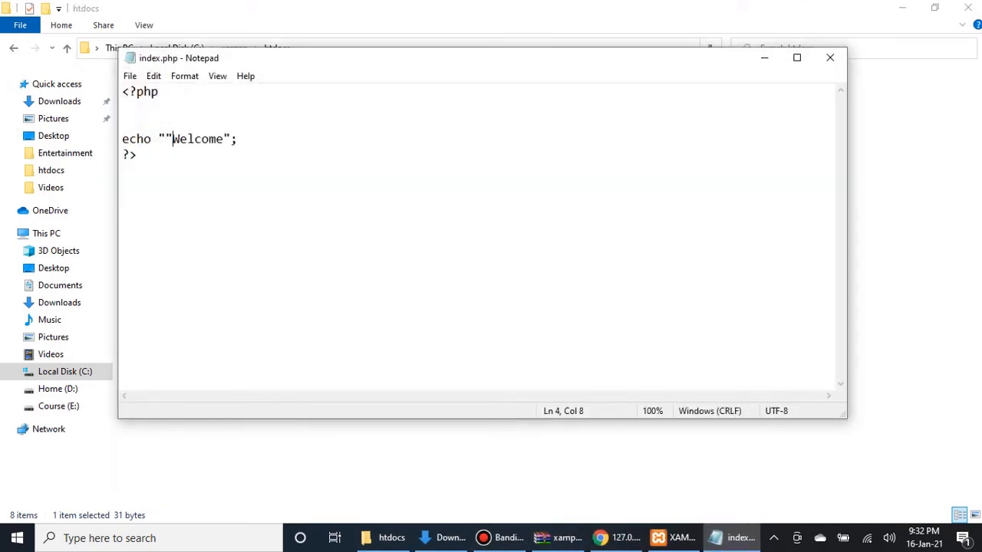
key(BackSpace)
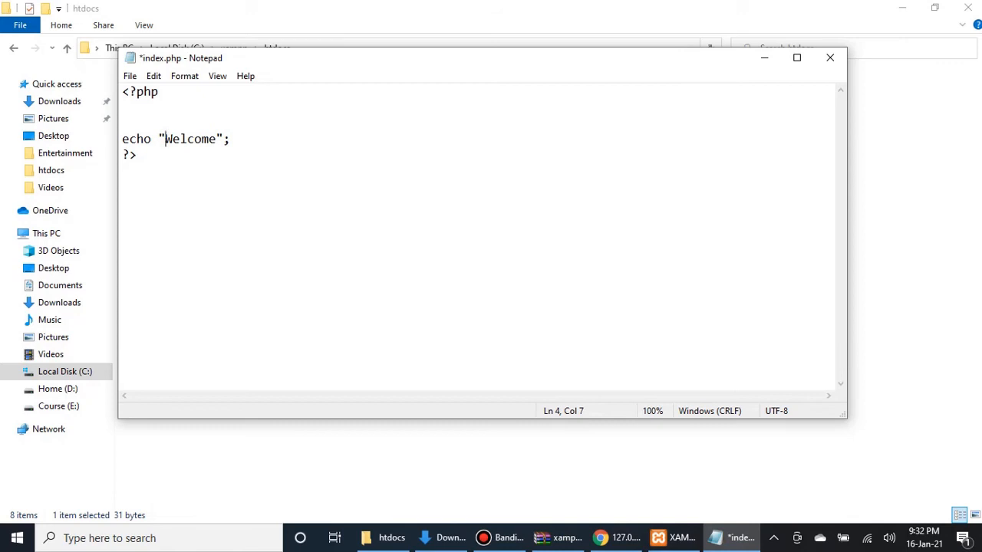
click(830, 58)
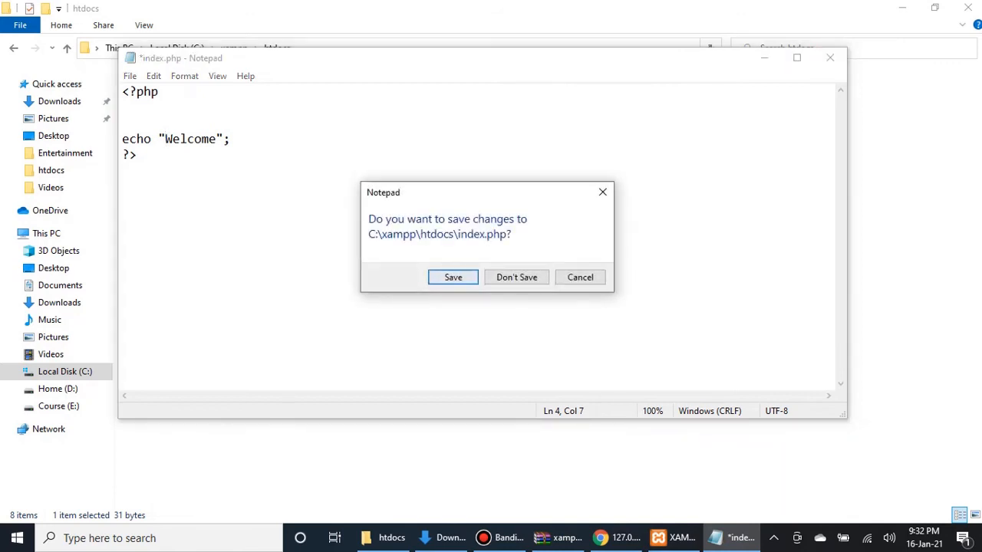
click(453, 277)
Switch to Chrome, reload the 127.0.0.1 page, and highlight its Welcome text to check the output
click(658, 537)
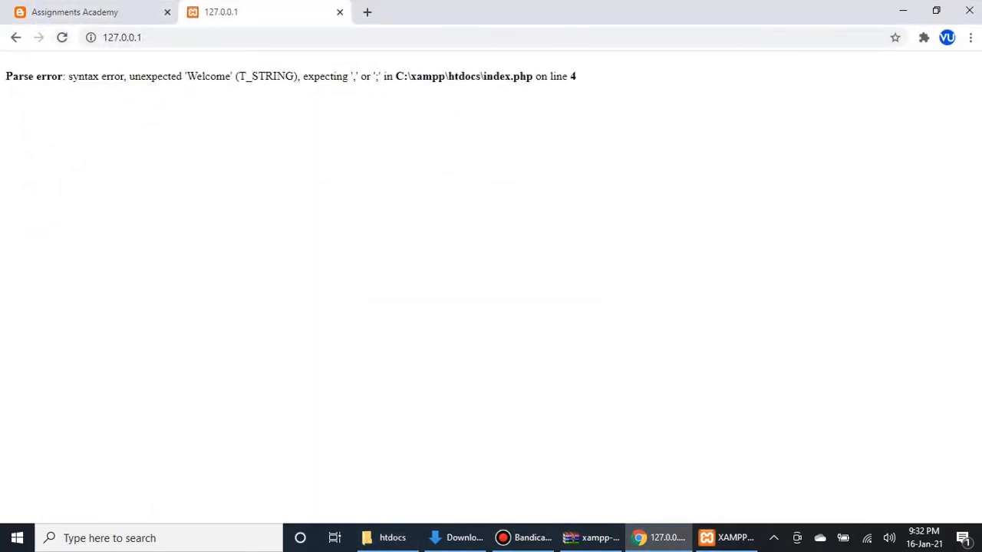
click(62, 36)
double_click(28, 64)
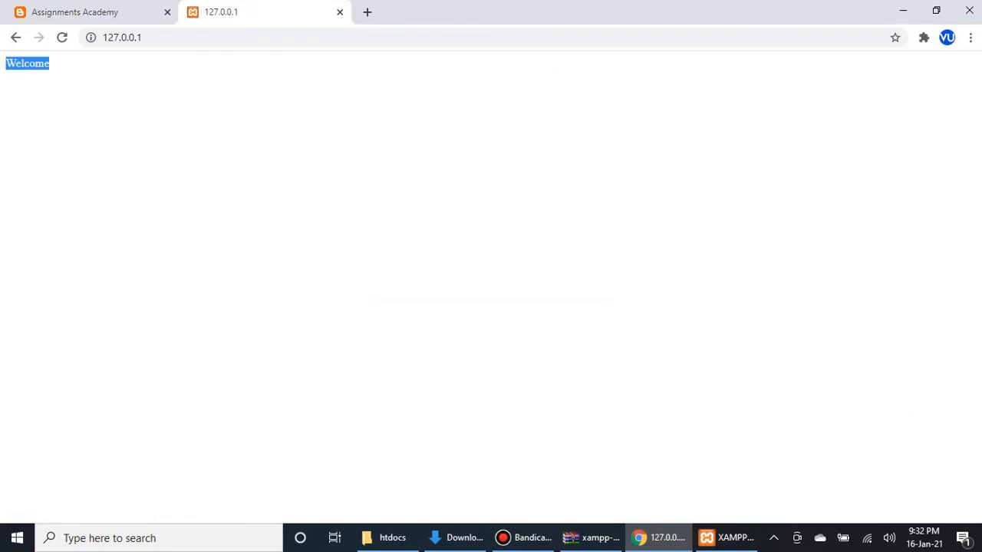